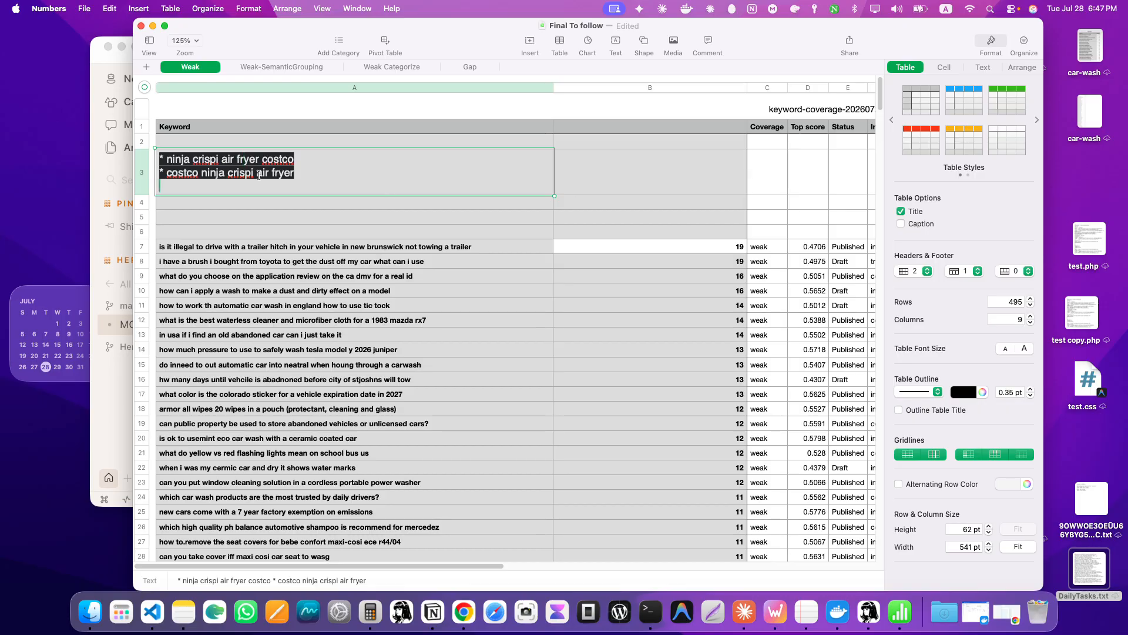
Delete the line "* costco ninja crispi air fryer" from the keyword cell in row 3.
{"action": "left_click_drag", "start_coordinate": [172, 161], "coordinate": [185, 179]}
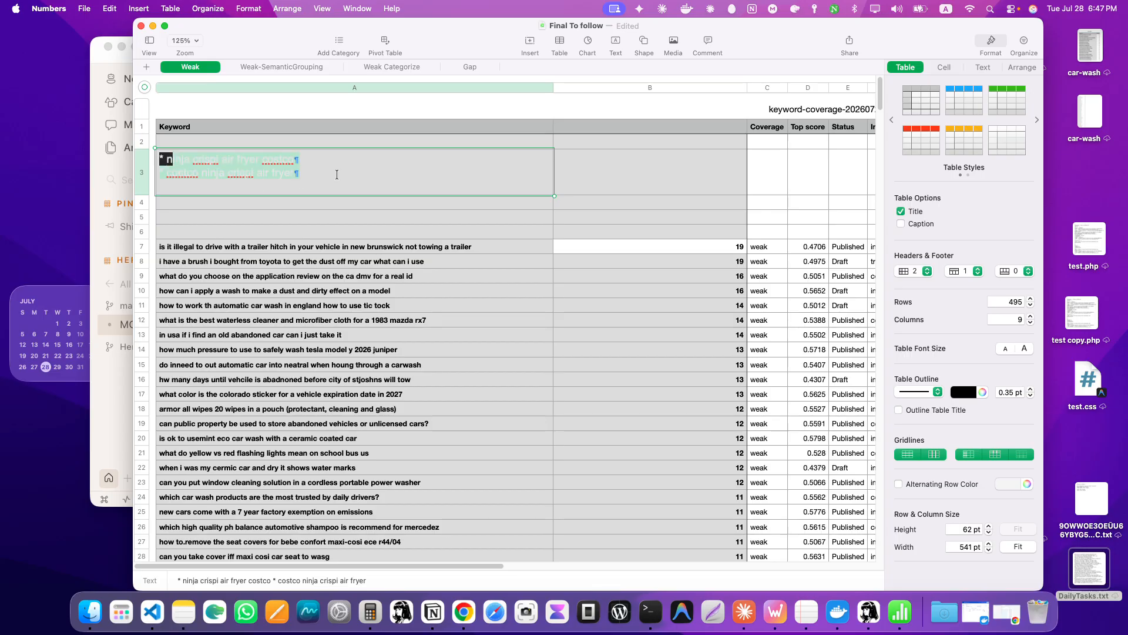
{"action": "left_click", "coordinate": [337, 174]}
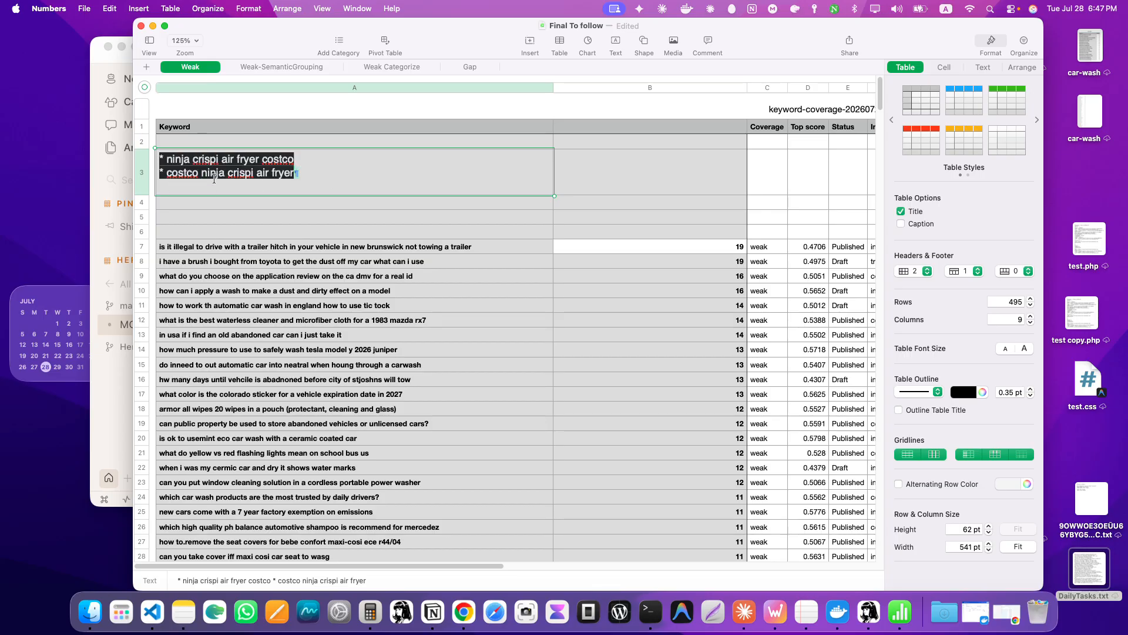
{"action": "key", "text": "super+BackSpace"}
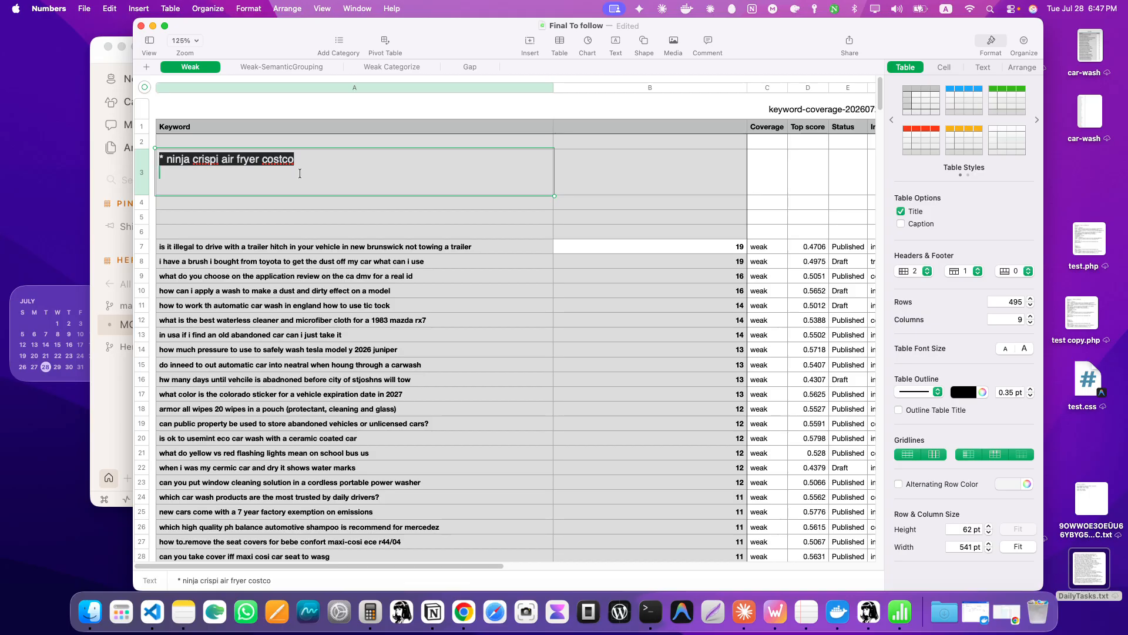
Look through the keyword list in the Weak sheet down to its last rows and back to the start.
{"action": "scroll", "coordinate": [236, 302], "scroll_direction": "down", "scroll_amount": 20}
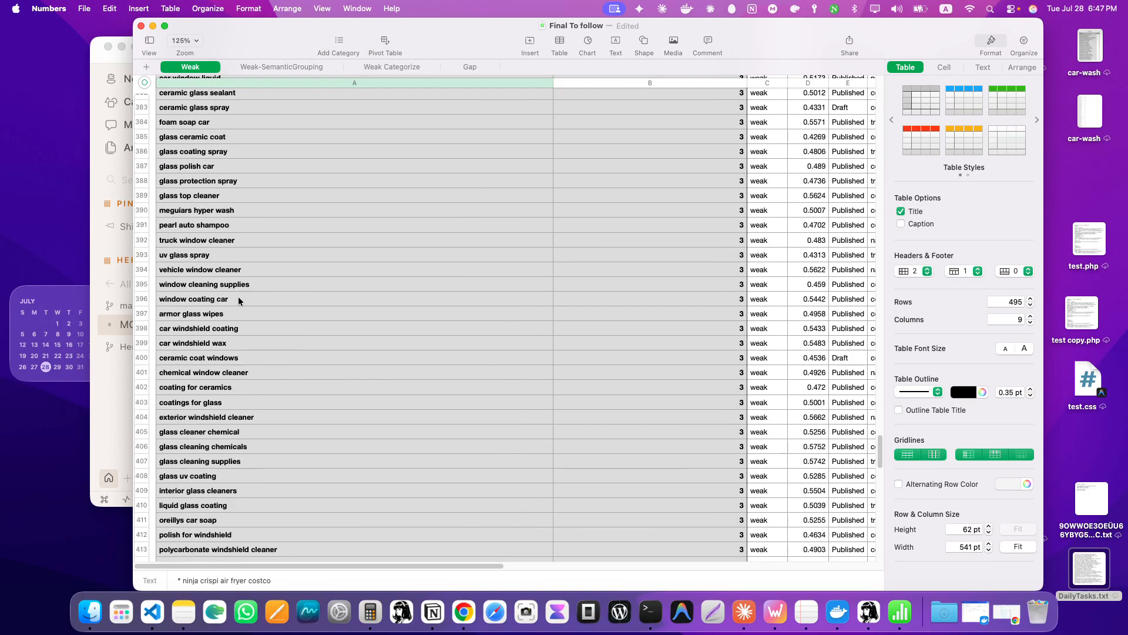
{"action": "scroll", "coordinate": [238, 301], "scroll_direction": "up", "scroll_amount": 20}
{"action": "left_click", "coordinate": [249, 262]}
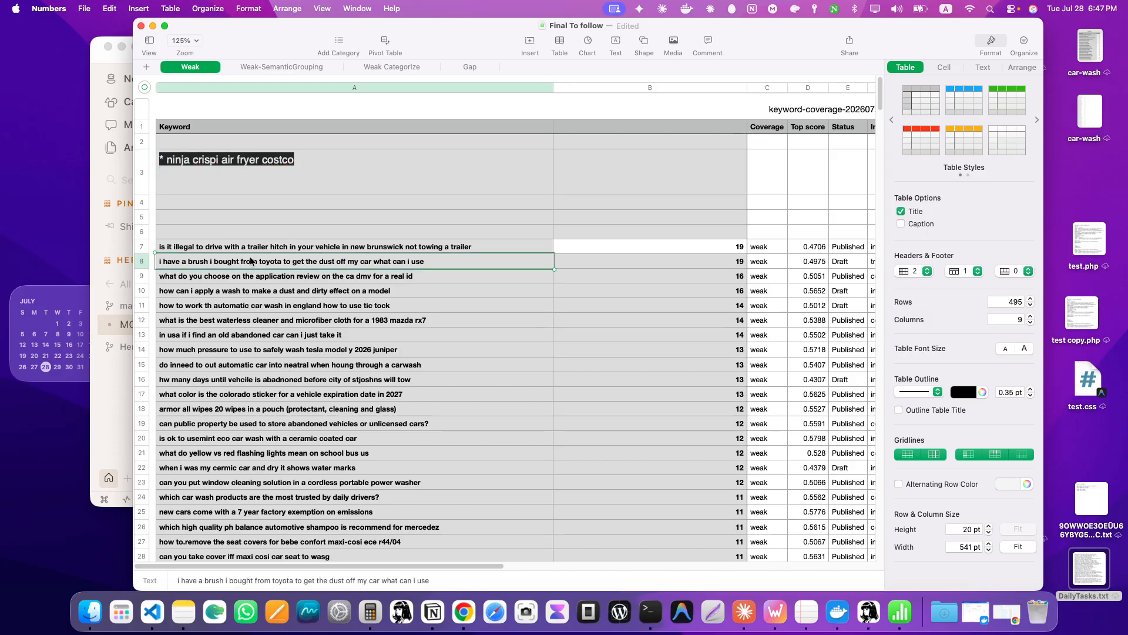
{"action": "scroll", "coordinate": [282, 305], "scroll_direction": "down", "scroll_amount": 20}
{"action": "left_click", "coordinate": [310, 339]}
{"action": "scroll", "coordinate": [317, 352], "scroll_direction": "up", "scroll_amount": 20}
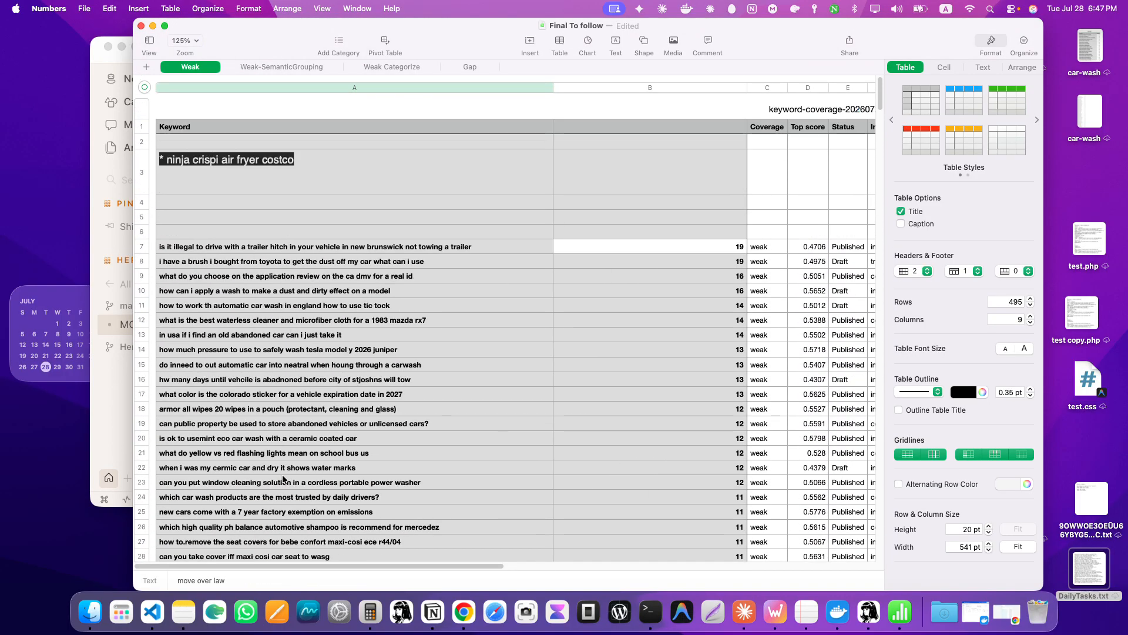
Clear the remaining text "* ninja crispi air fryer costco" from cell A3 and leave the cell.
{"action": "triple_click", "coordinate": [259, 159]}
{"action": "key", "text": "BackSpace"}
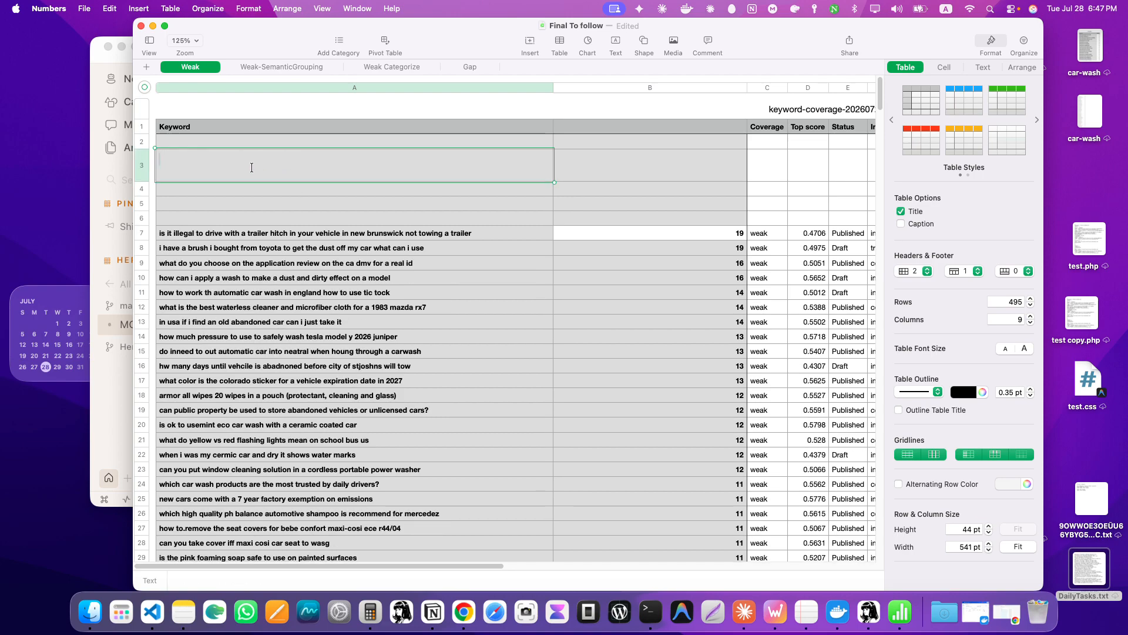
{"action": "key", "text": "BackSpace"}
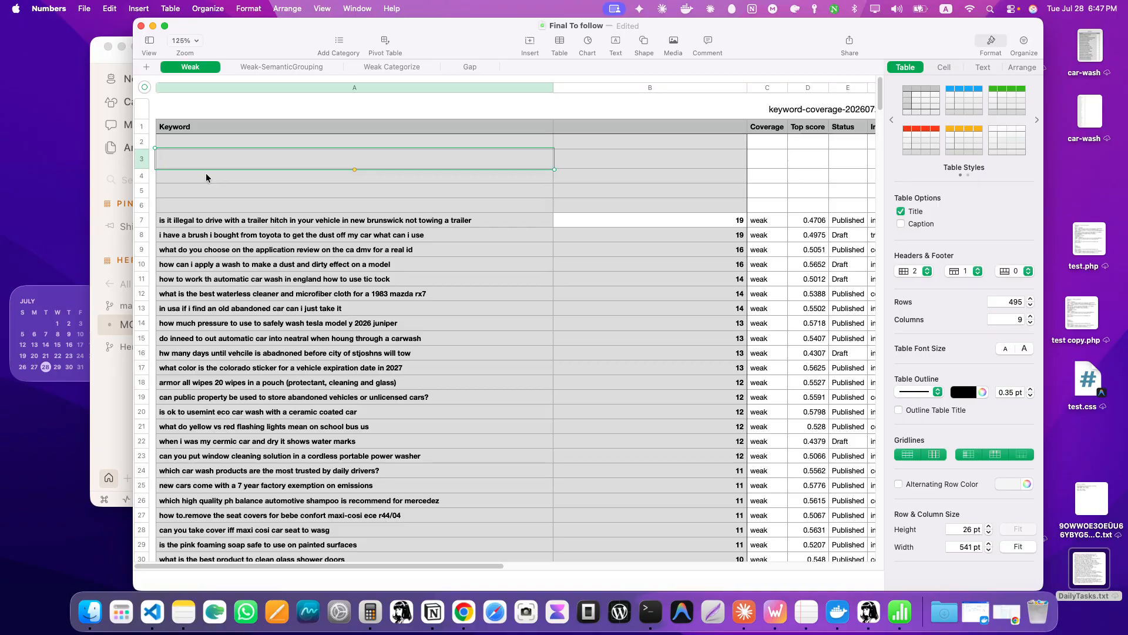
{"action": "left_click", "coordinate": [491, 301]}
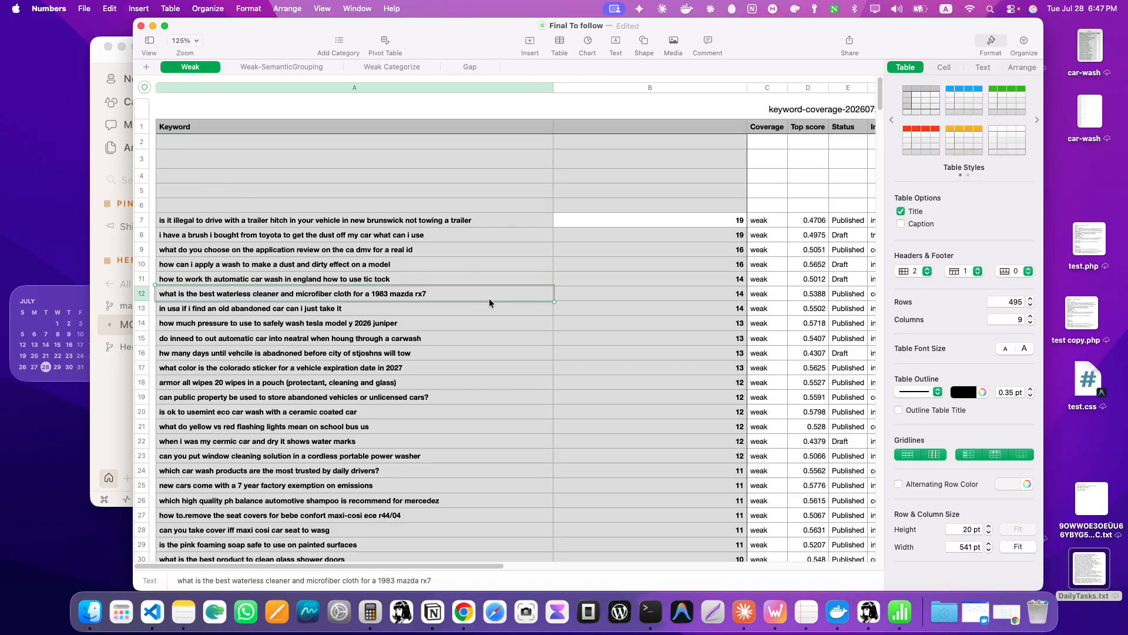
Select and copy all keywords in column A from row 7 through row 495.
{"action": "left_click", "coordinate": [407, 222]}
{"action": "scroll", "coordinate": [374, 340], "scroll_direction": "down", "scroll_amount": 20}
{"action": "scroll", "coordinate": [348, 353], "scroll_direction": "down", "scroll_amount": 20}
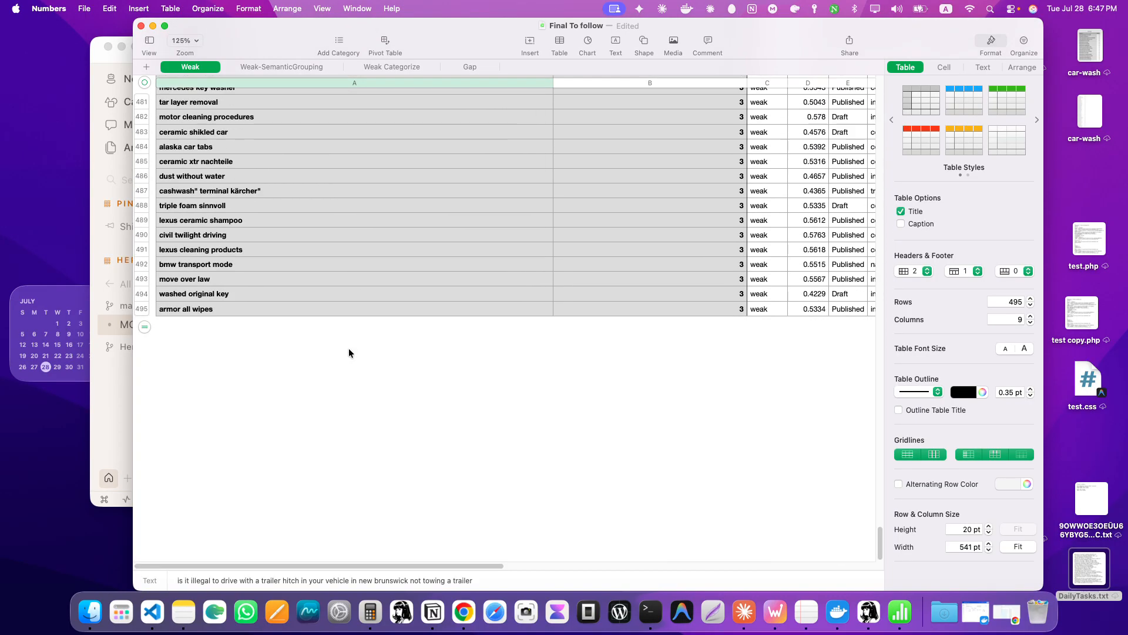
{"action": "left_click", "coordinate": [272, 339], "text": "shift"}
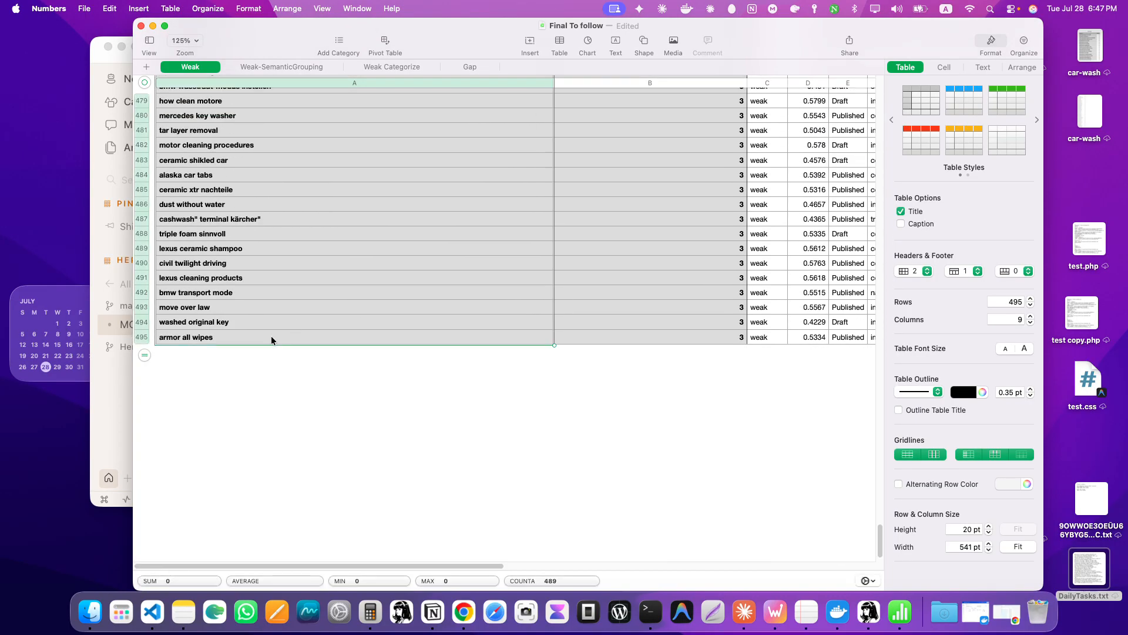
Switch to the WordPress dashboard in Chrome and open the Keyword Coverage plugin's Semantic Grouper page.
{"action": "key", "text": "ctrl+Right"}
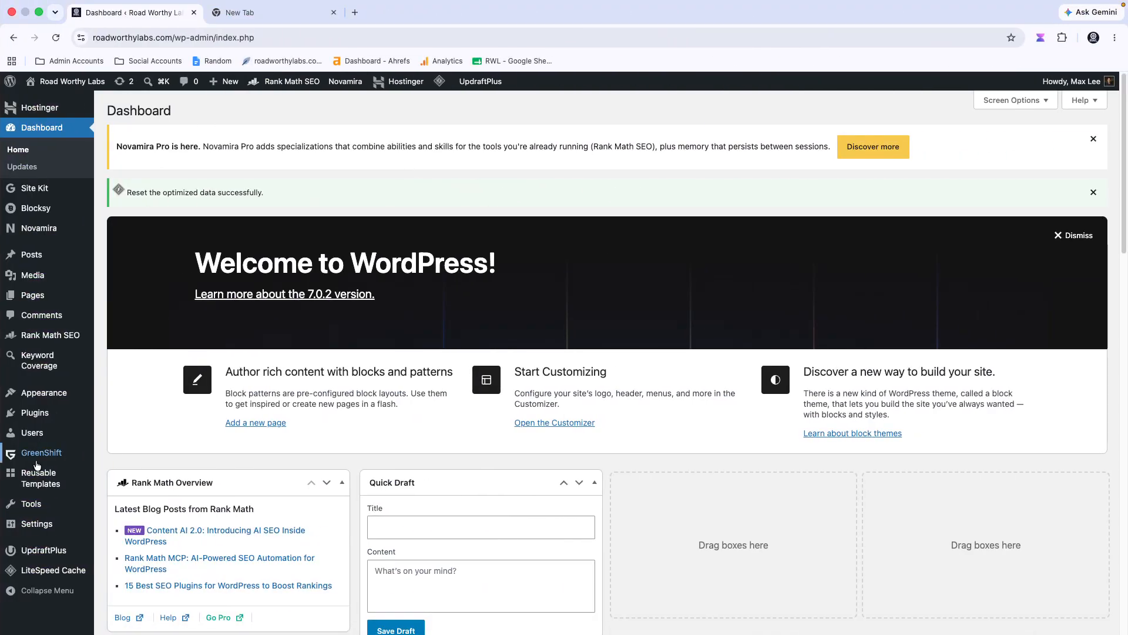
{"action": "mouse_move", "coordinate": [47, 358]}
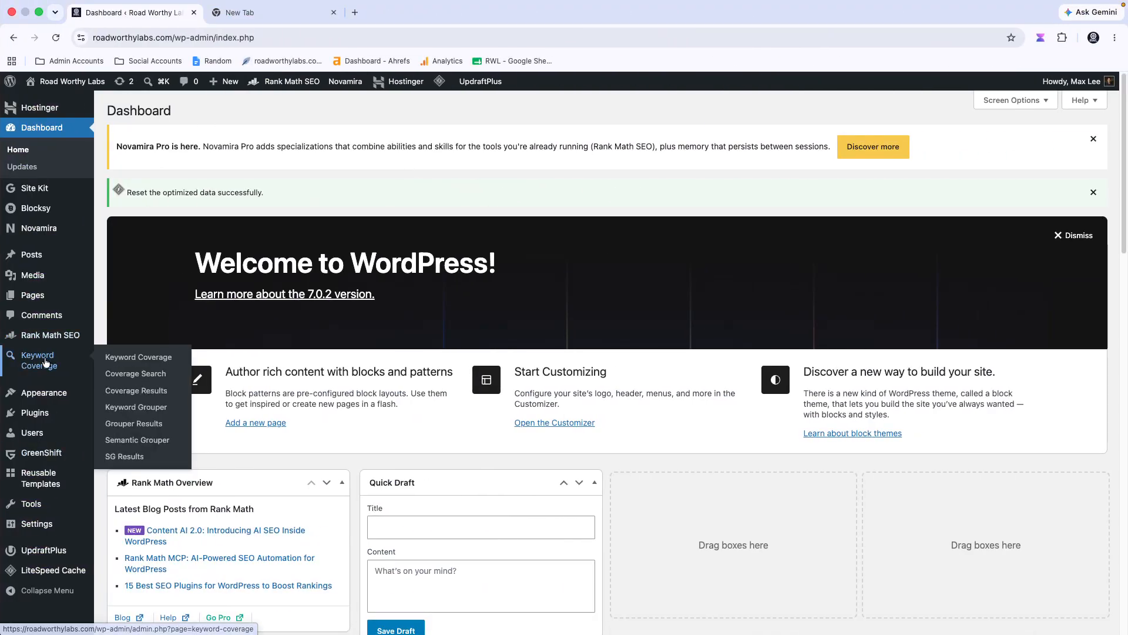
{"action": "left_click", "coordinate": [135, 441]}
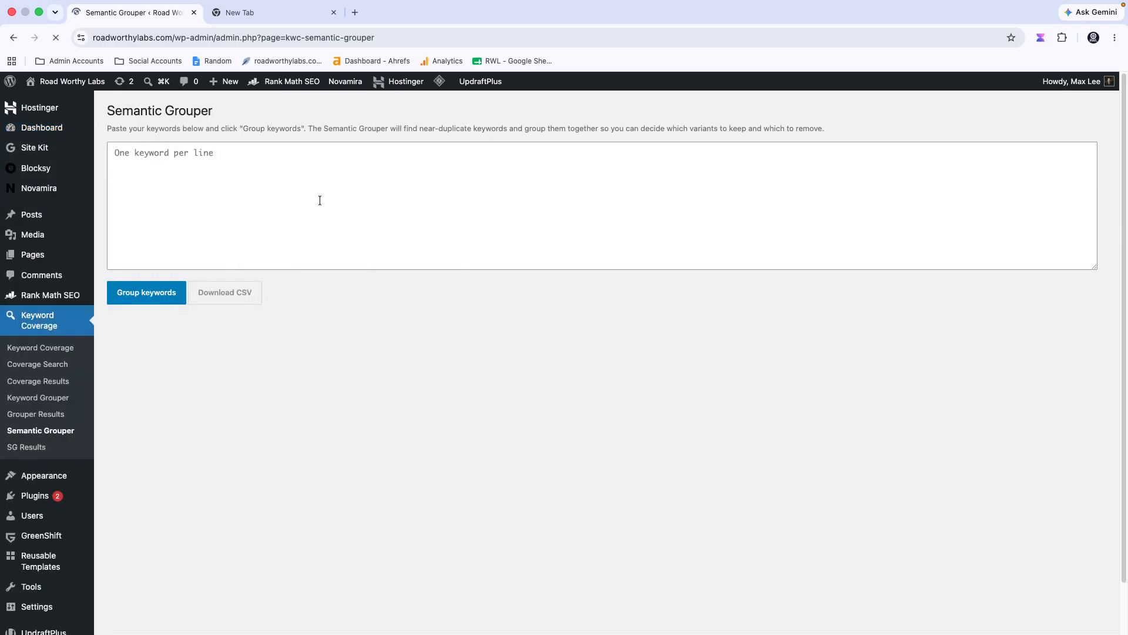
Paste the copied keywords into the Semantic Grouper and group them.
{"action": "left_click", "coordinate": [257, 144]}
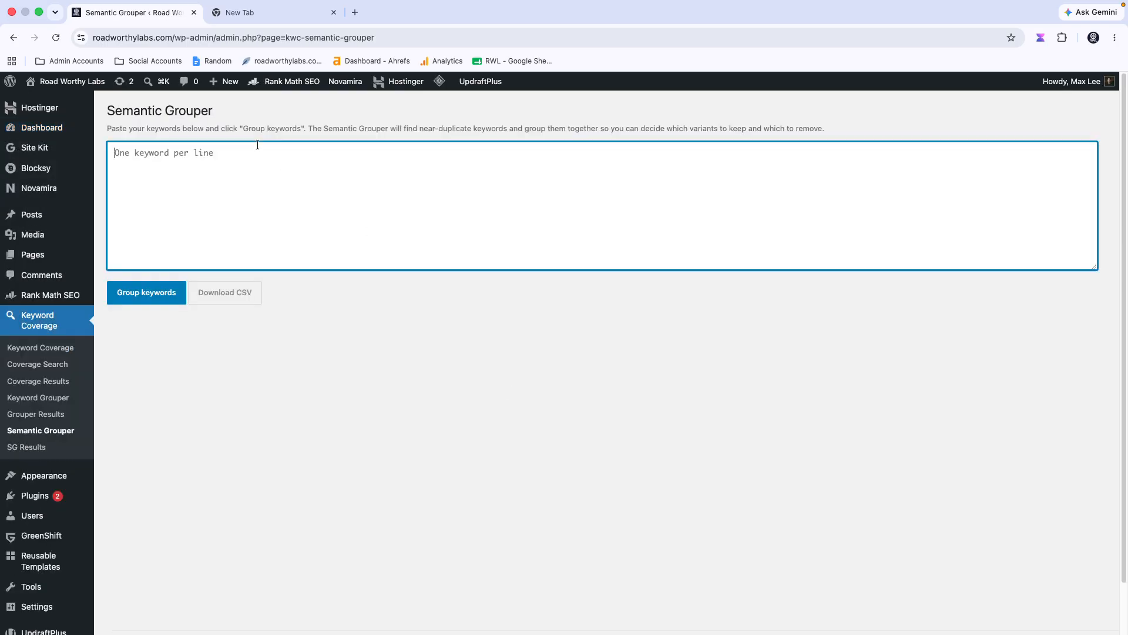
{"action": "key", "text": "super+v"}
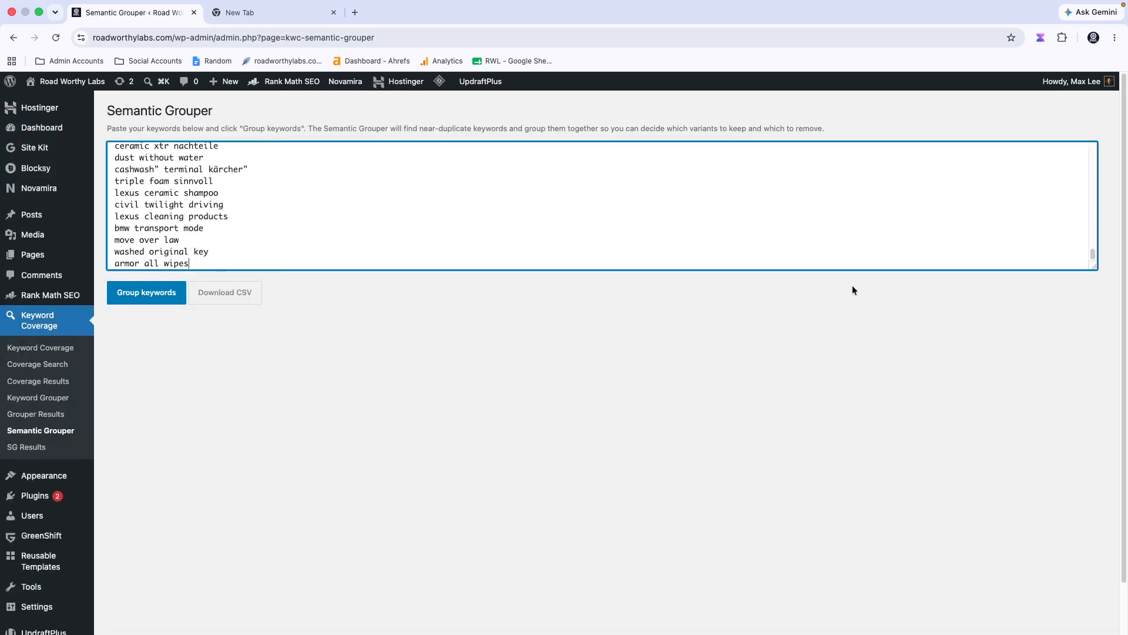
{"action": "left_click", "coordinate": [148, 292]}
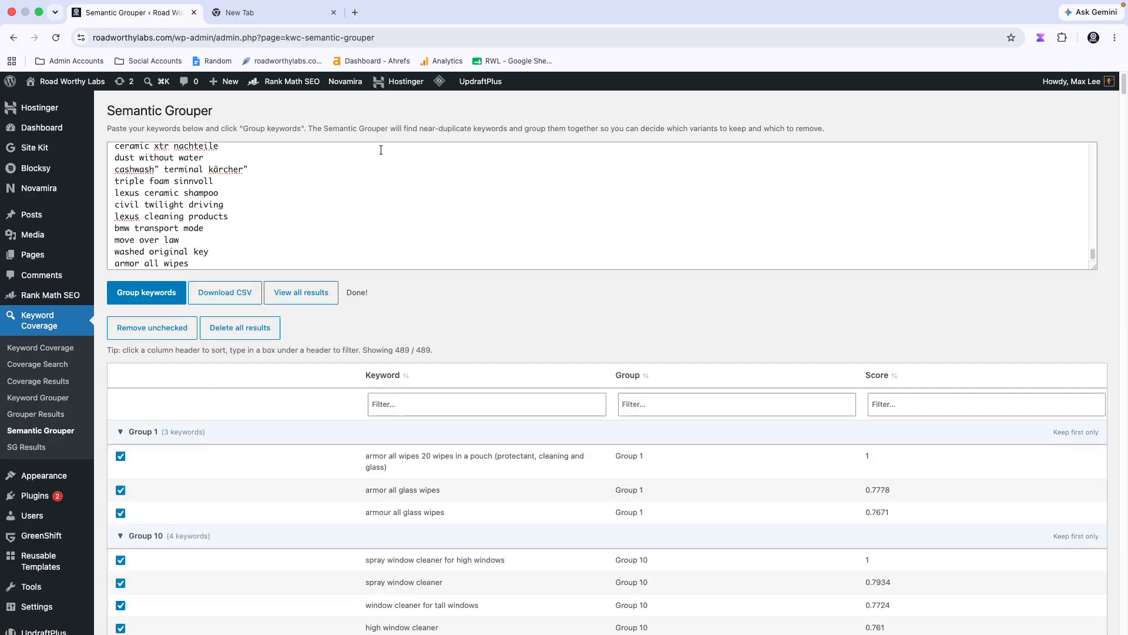
Uncheck "armor all glass wipes" and "armour all glass wipes" in Group 1, keeping only the first keyword.
{"action": "scroll", "coordinate": [477, 253], "scroll_direction": "up", "scroll_amount": 2}
{"action": "scroll", "coordinate": [611, 278], "scroll_direction": "down", "scroll_amount": 3}
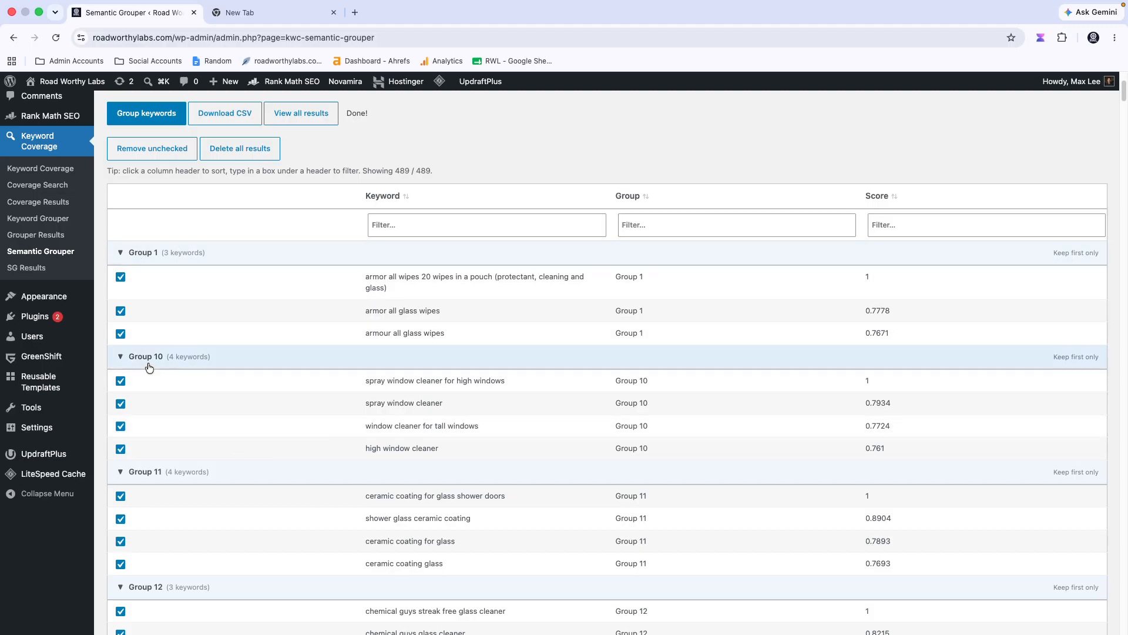
{"action": "scroll", "coordinate": [153, 432], "scroll_direction": "down", "scroll_amount": 3}
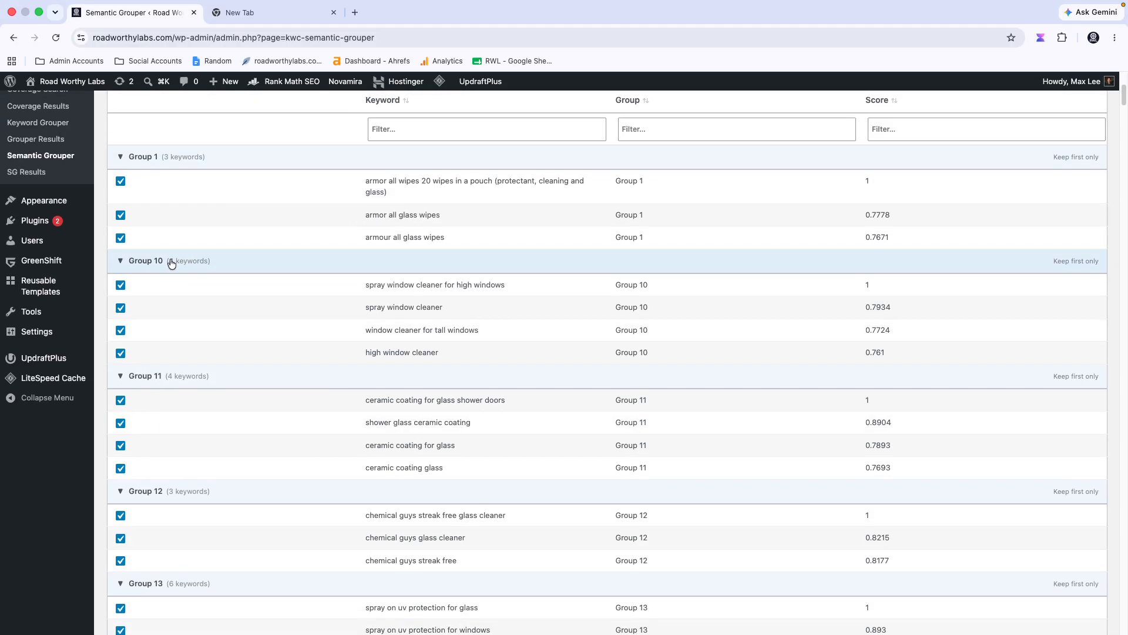
{"action": "scroll", "coordinate": [196, 297], "scroll_direction": "up", "scroll_amount": 4}
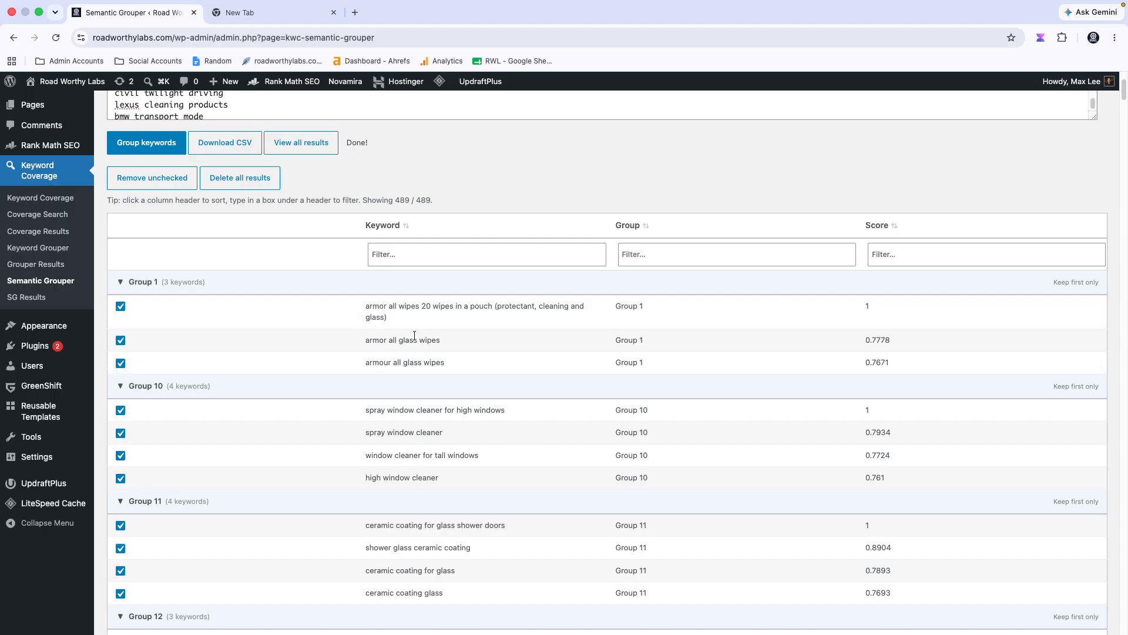
{"action": "left_click", "coordinate": [121, 340]}
{"action": "left_click", "coordinate": [120, 364]}
Uncheck "spray window cleaner", "window cleaner for tall windows" and "high window cleaner" in Group 10.
{"action": "scroll", "coordinate": [929, 322], "scroll_direction": "down", "scroll_amount": 2}
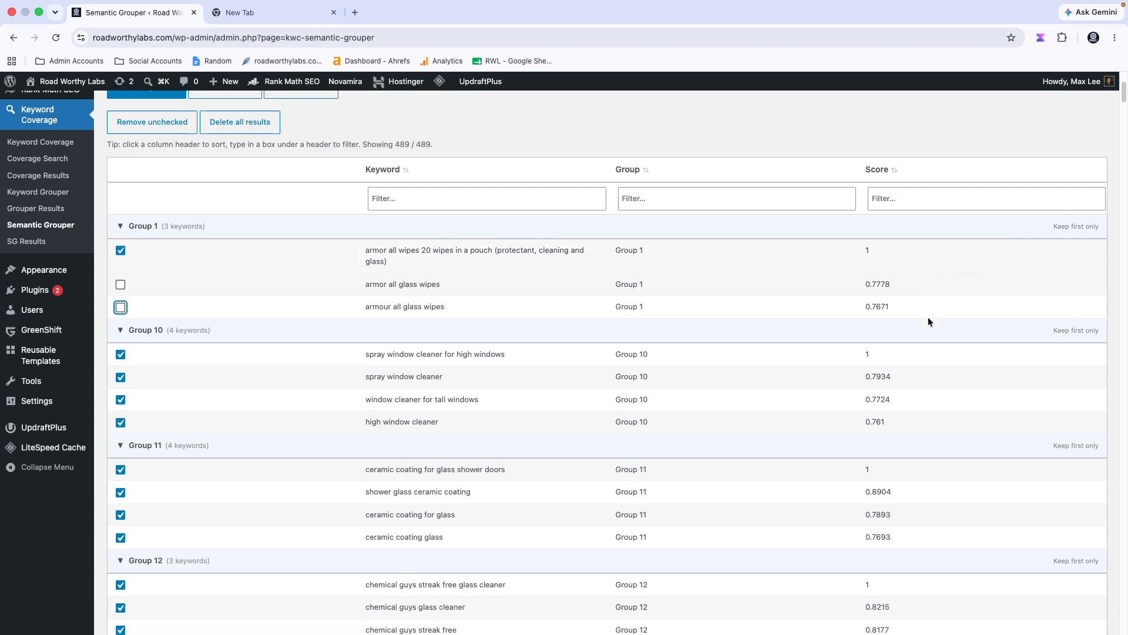
{"action": "scroll", "coordinate": [928, 321], "scroll_direction": "down", "scroll_amount": 4}
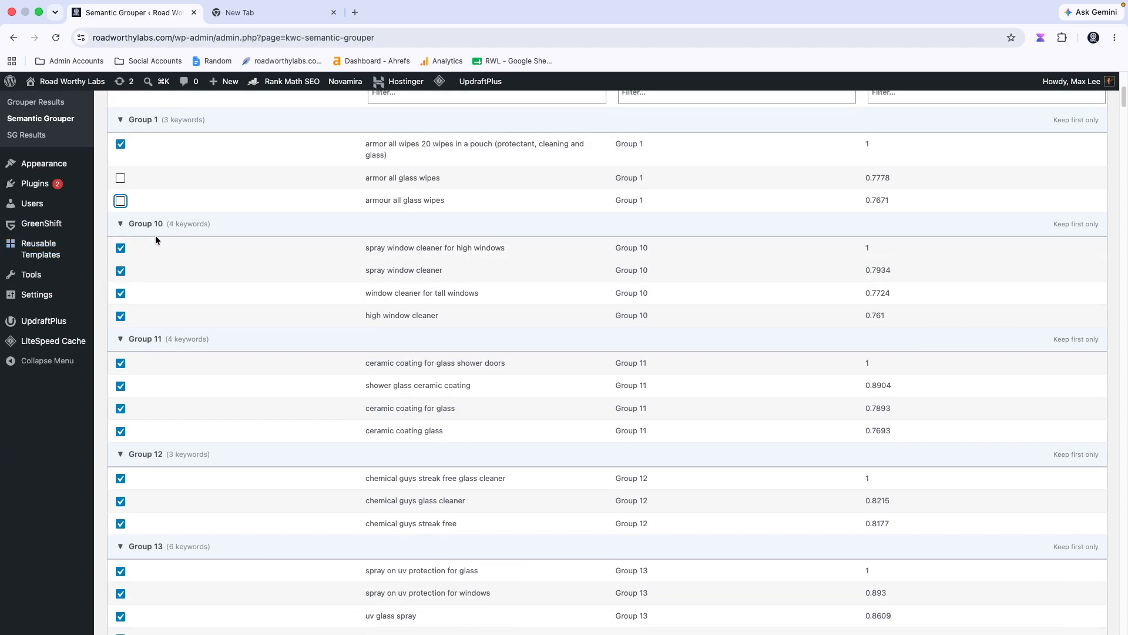
{"action": "left_click", "coordinate": [121, 270]}
{"action": "left_click", "coordinate": [120, 294]}
{"action": "left_click", "coordinate": [120, 316]}
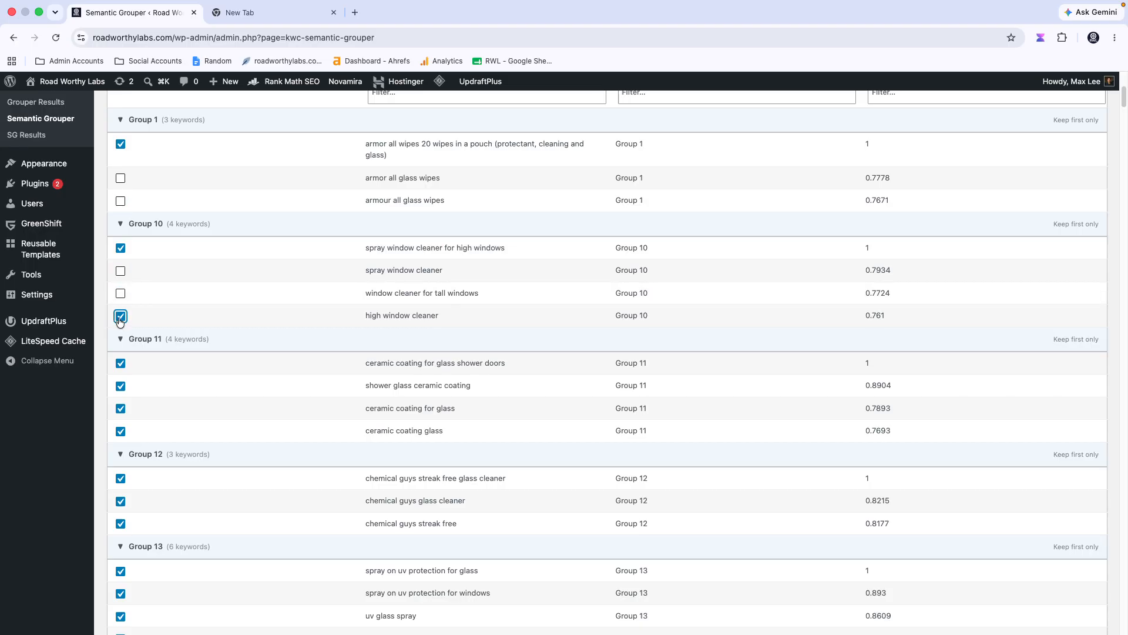
Uncheck "best glass polish", "best auto glass polish" and "car windshield polish" in Group 22.
{"action": "scroll", "coordinate": [569, 291], "scroll_direction": "down", "scroll_amount": 15}
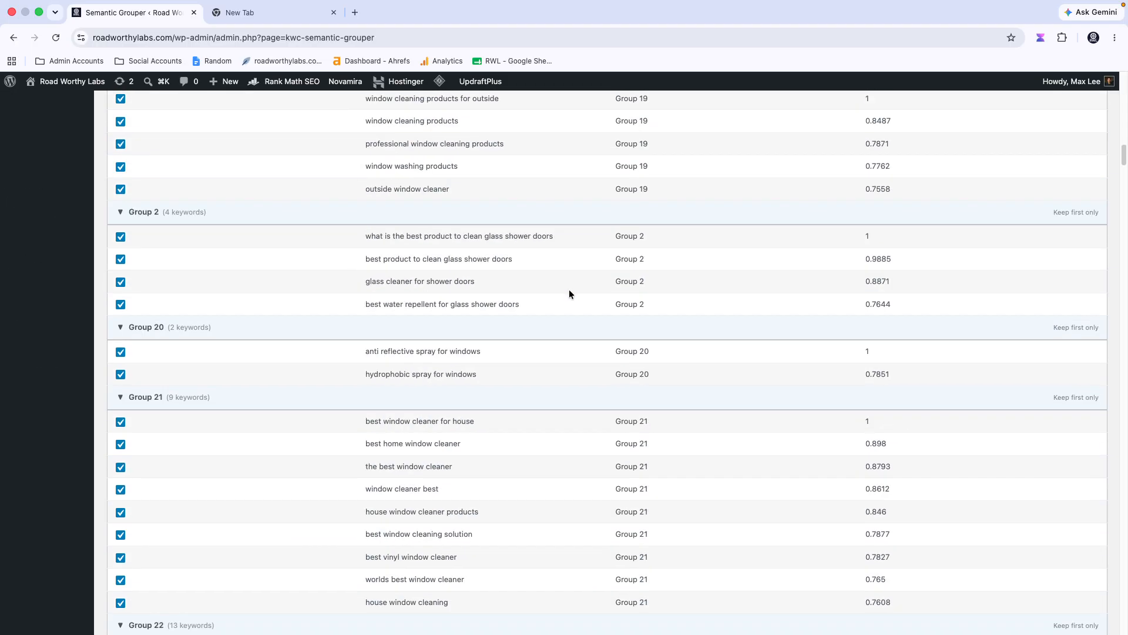
{"action": "scroll", "coordinate": [568, 294], "scroll_direction": "down", "scroll_amount": 5}
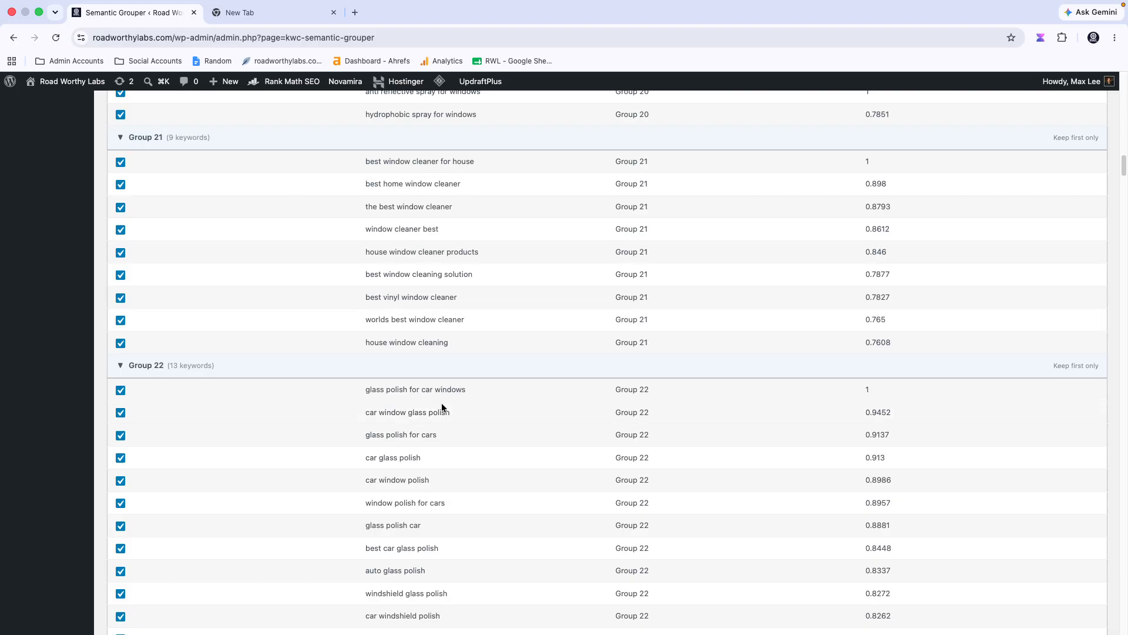
{"action": "scroll", "coordinate": [442, 404], "scroll_direction": "down", "scroll_amount": 3}
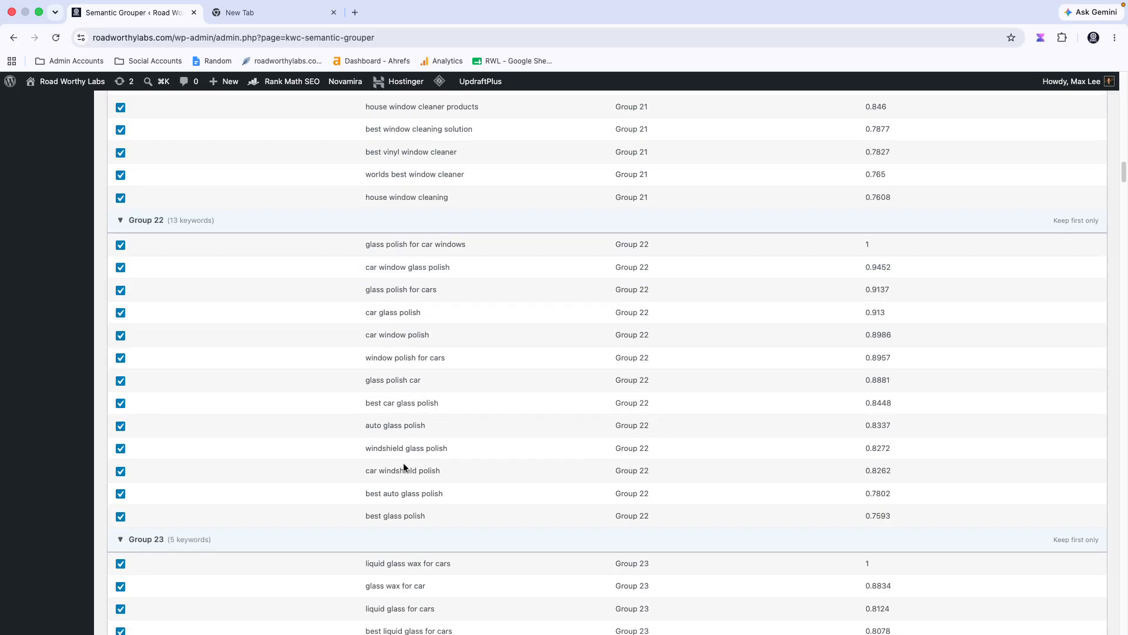
{"action": "left_click", "coordinate": [120, 516]}
{"action": "left_click", "coordinate": [121, 493]}
{"action": "left_click", "coordinate": [121, 470]}
Uncheck "glass cleaner for shower doors" and "best water repellent for glass shower doors" in Group 2.
{"action": "scroll", "coordinate": [219, 462], "scroll_direction": "up", "scroll_amount": 20}
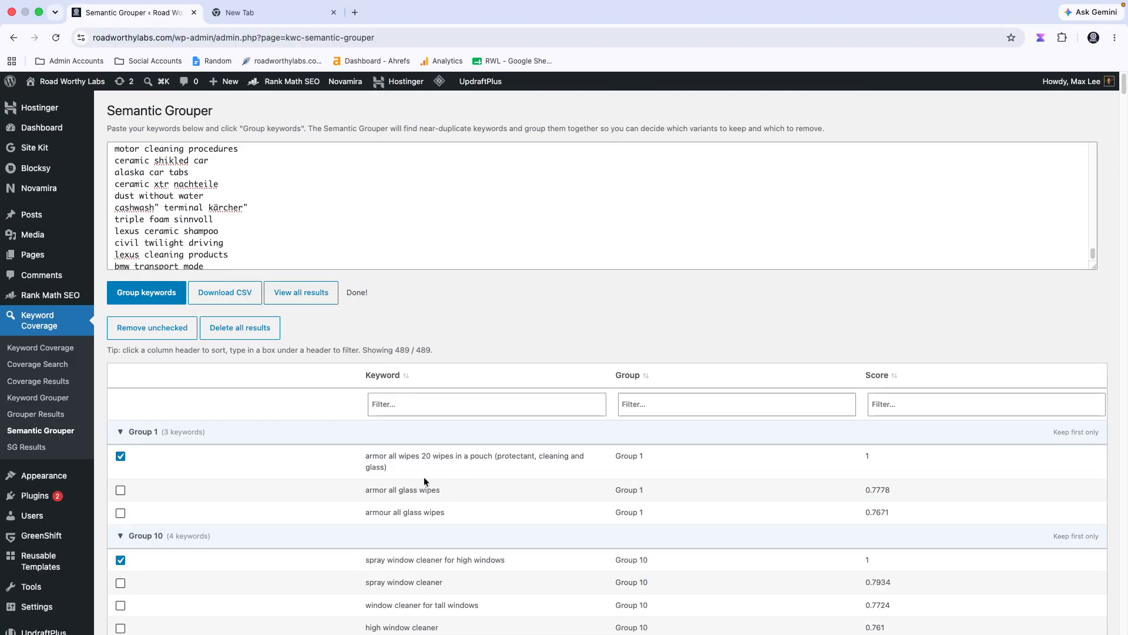
{"action": "scroll", "coordinate": [423, 477], "scroll_direction": "down", "scroll_amount": 20}
{"action": "left_click", "coordinate": [121, 451]}
{"action": "left_click", "coordinate": [120, 474]}
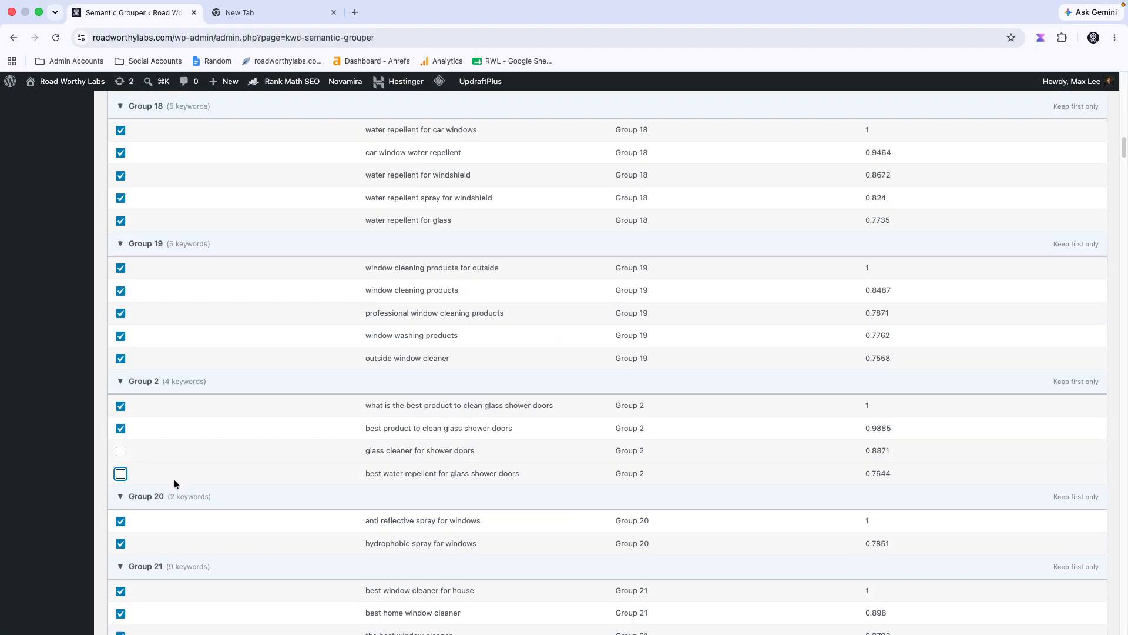
Download the semantic grouping results as a CSV file and open it in Numbers.
{"action": "scroll", "coordinate": [354, 463], "scroll_direction": "down", "scroll_amount": 10}
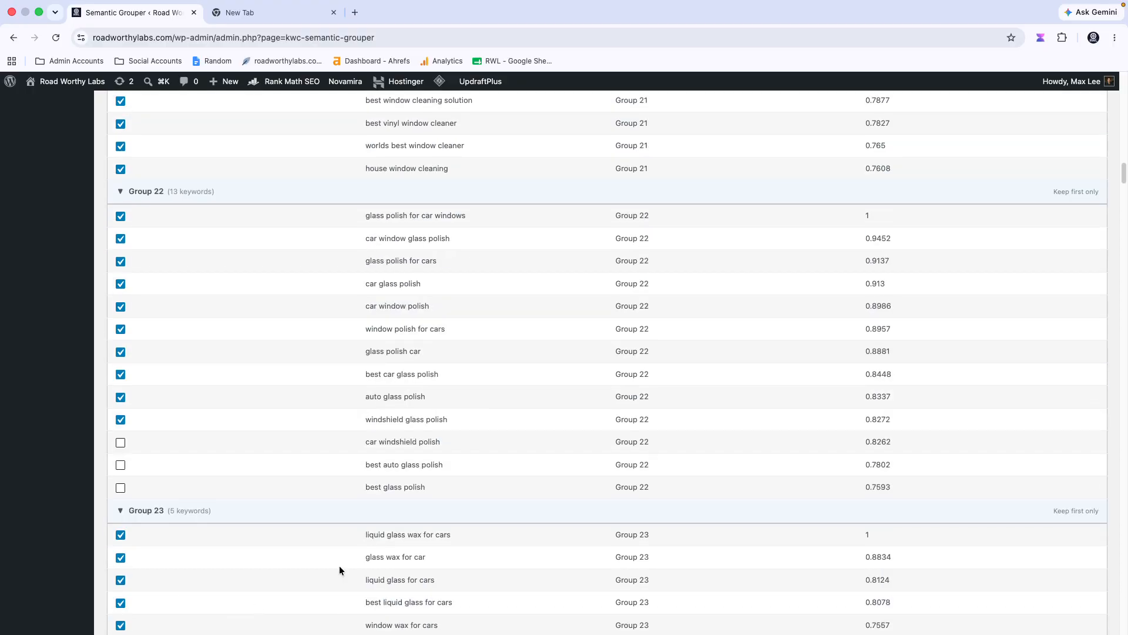
{"action": "scroll", "coordinate": [491, 493], "scroll_direction": "down", "scroll_amount": 20}
{"action": "scroll", "coordinate": [491, 493], "scroll_direction": "down", "scroll_amount": 20}
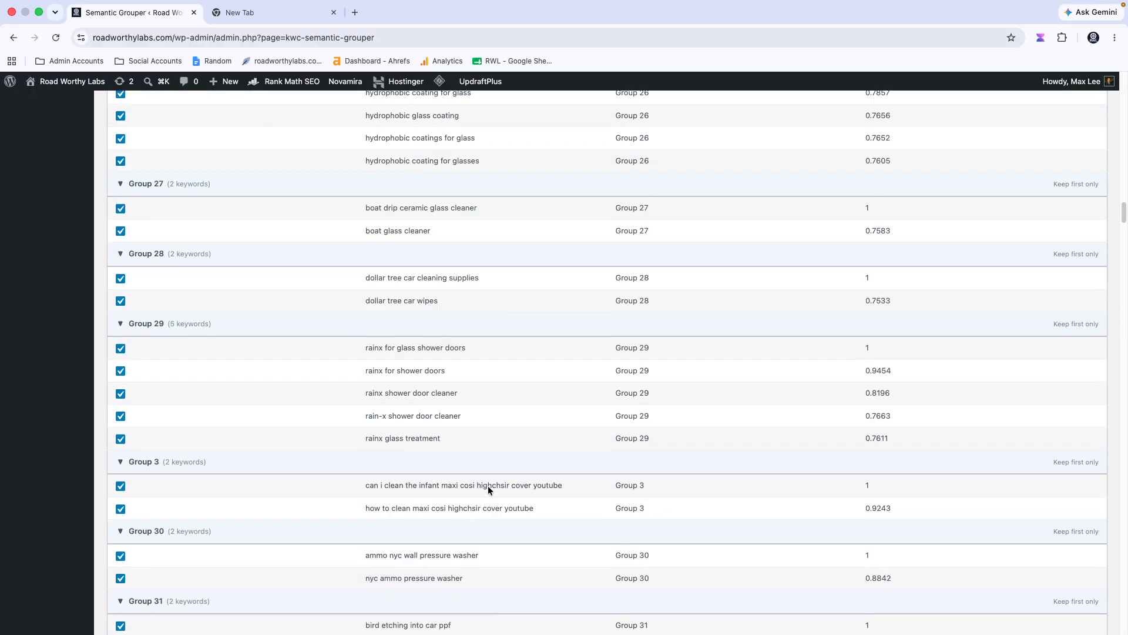
{"action": "scroll", "coordinate": [488, 485], "scroll_direction": "up", "scroll_amount": 20}
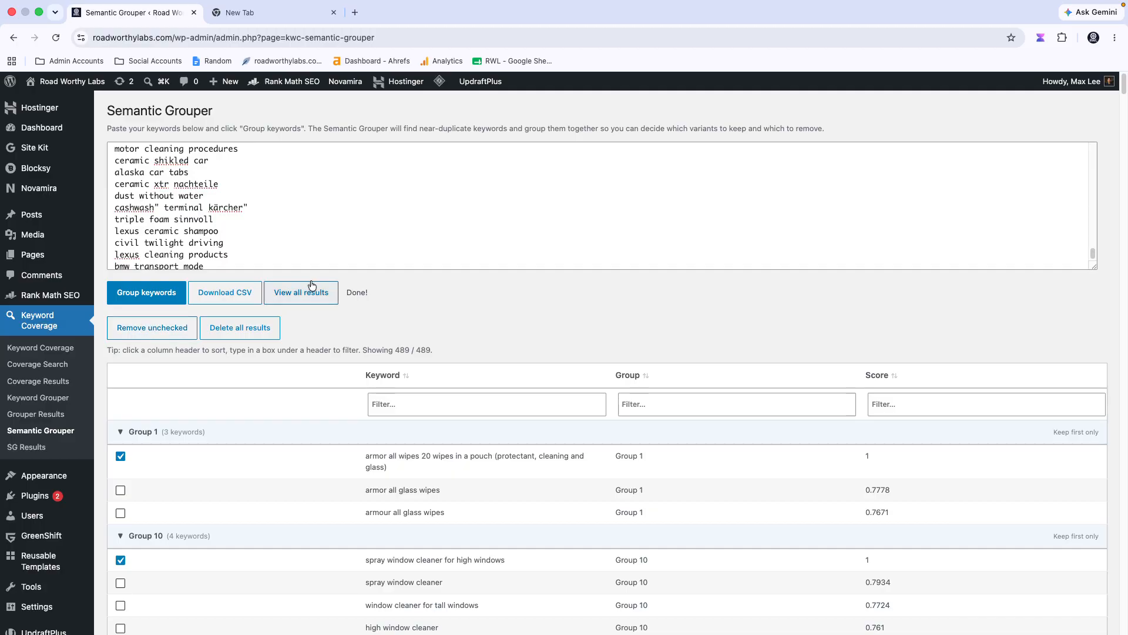
{"action": "left_click", "coordinate": [212, 301]}
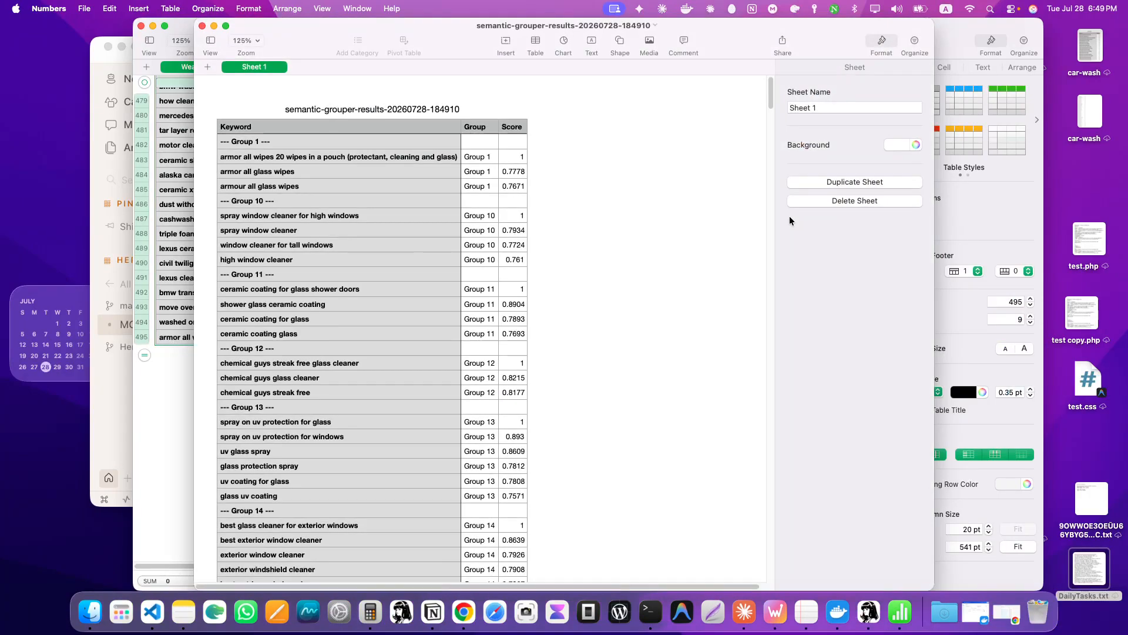
Examine the keyword groups in the exported results table, highlighting the Group 1 keywords and the first three Group 10 keywords.
{"action": "left_click", "coordinate": [482, 165]}
{"action": "left_click_drag", "start_coordinate": [411, 158], "coordinate": [413, 194]}
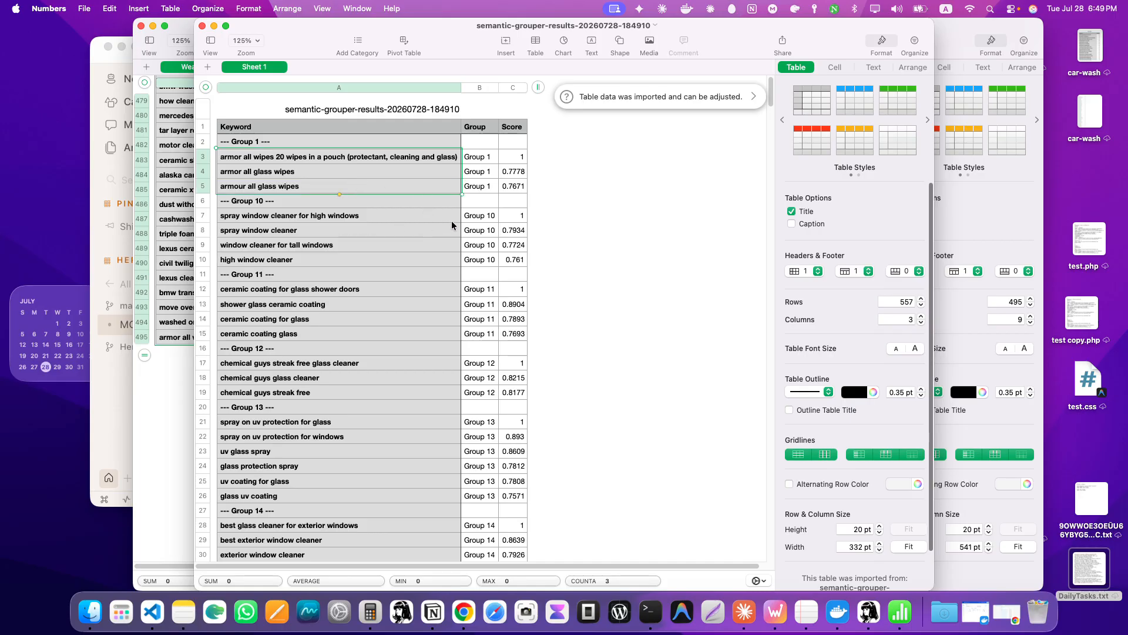
{"action": "left_click", "coordinate": [470, 216]}
{"action": "left_click_drag", "start_coordinate": [392, 221], "coordinate": [388, 250]}
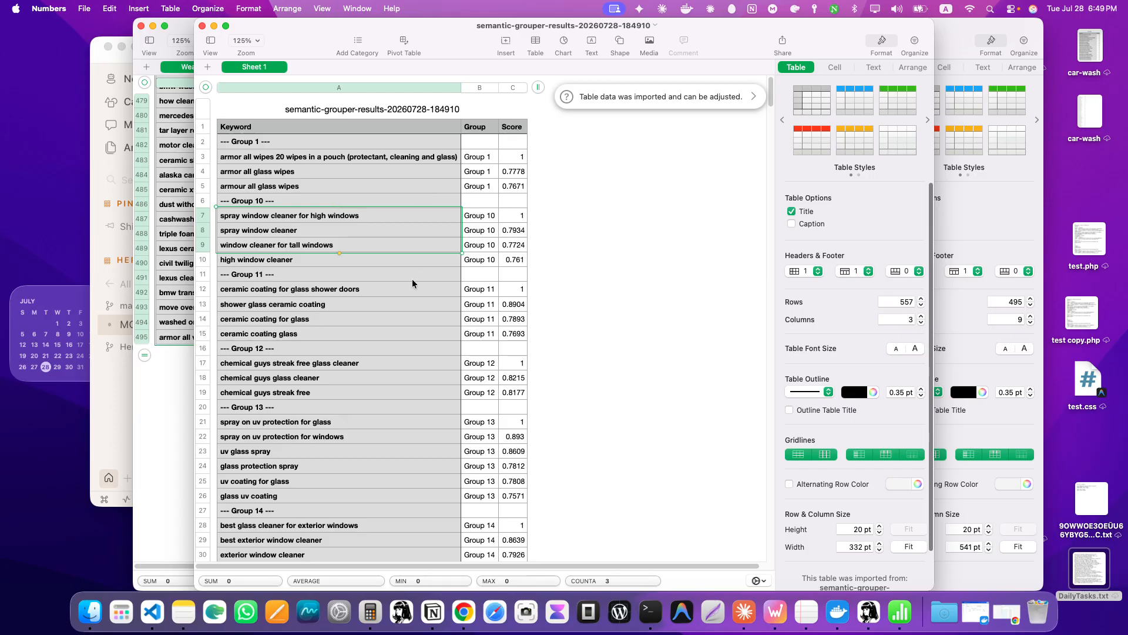
{"action": "scroll", "coordinate": [371, 366], "scroll_direction": "down", "scroll_amount": 10}
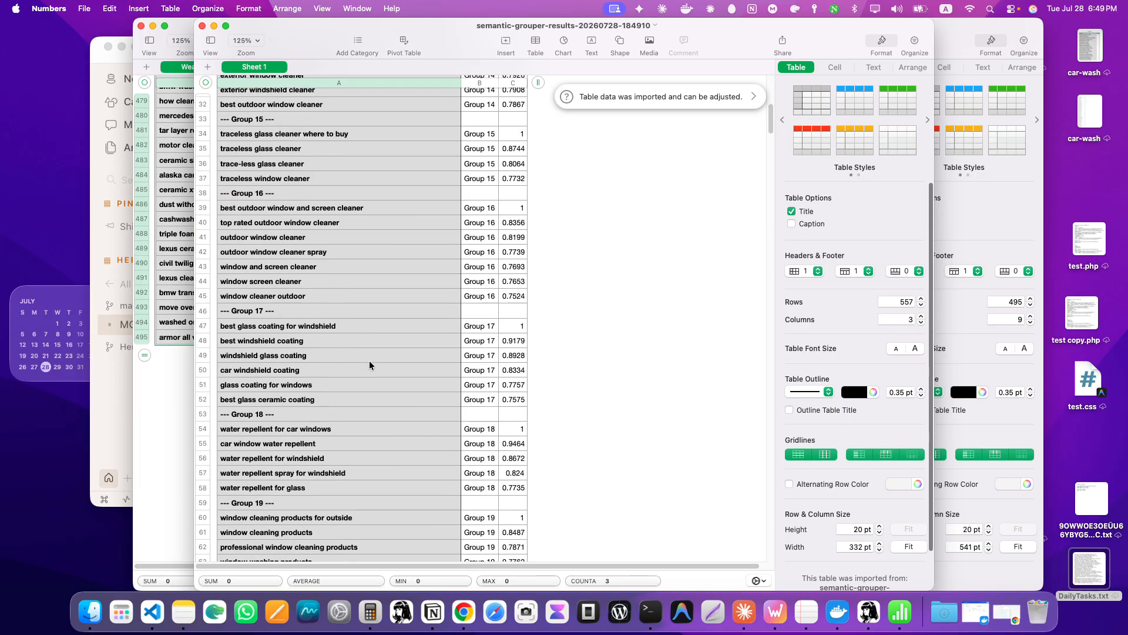
Examine the Group 10 and Group 11 keywords in the exported results table, highlighting all four keywords of each group.
{"action": "scroll", "coordinate": [374, 376], "scroll_direction": "up", "scroll_amount": 10}
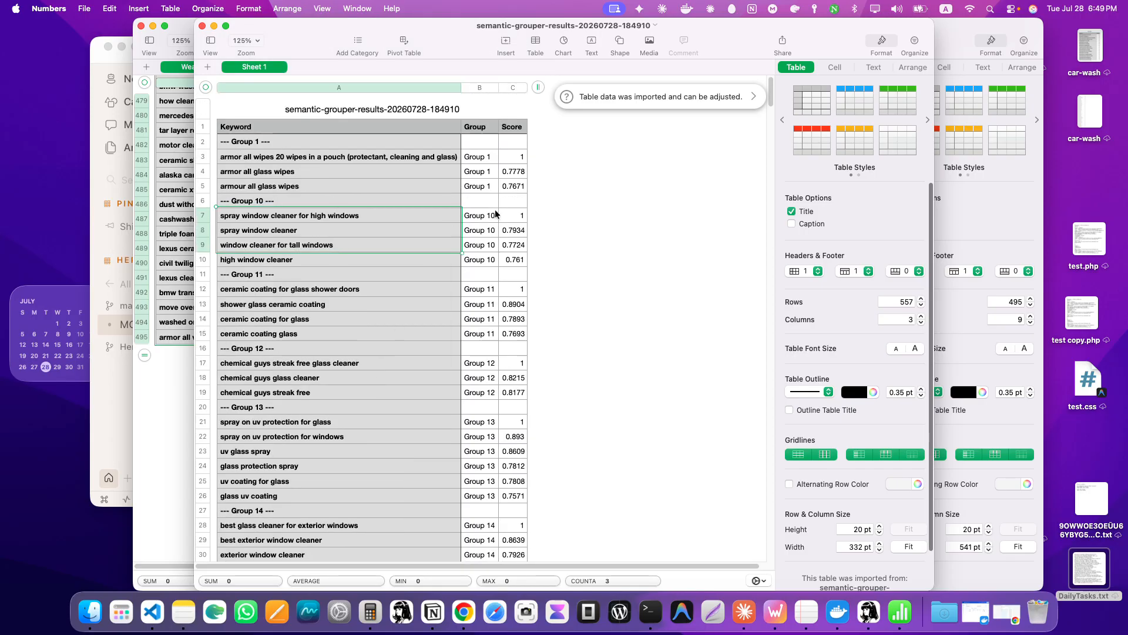
{"action": "left_click", "coordinate": [472, 259]}
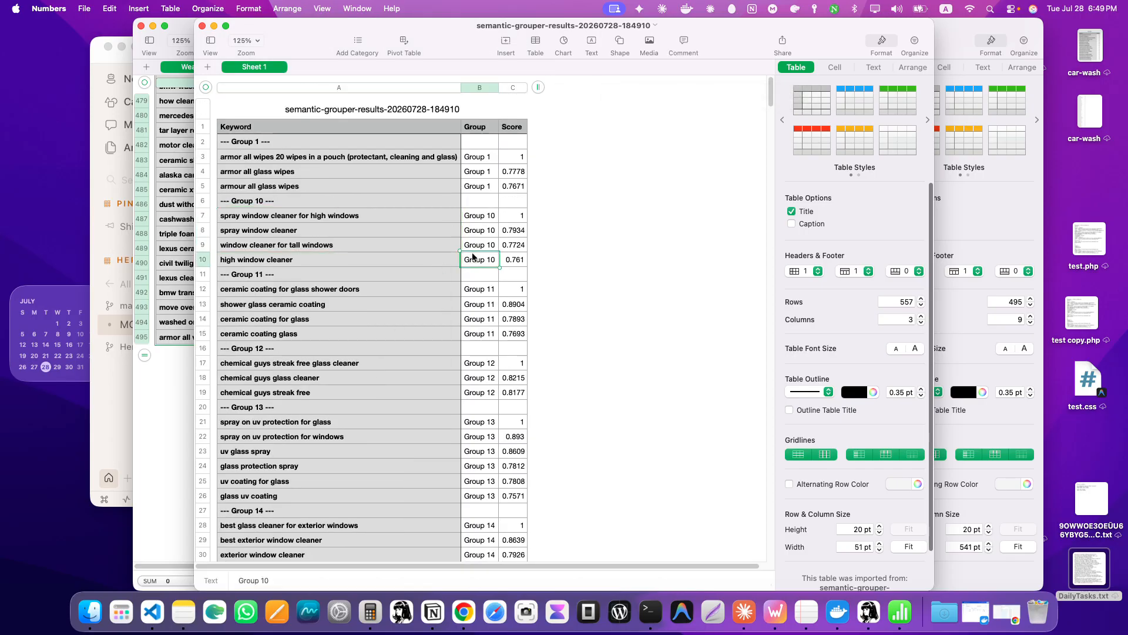
{"action": "left_click_drag", "start_coordinate": [423, 261], "coordinate": [354, 222]}
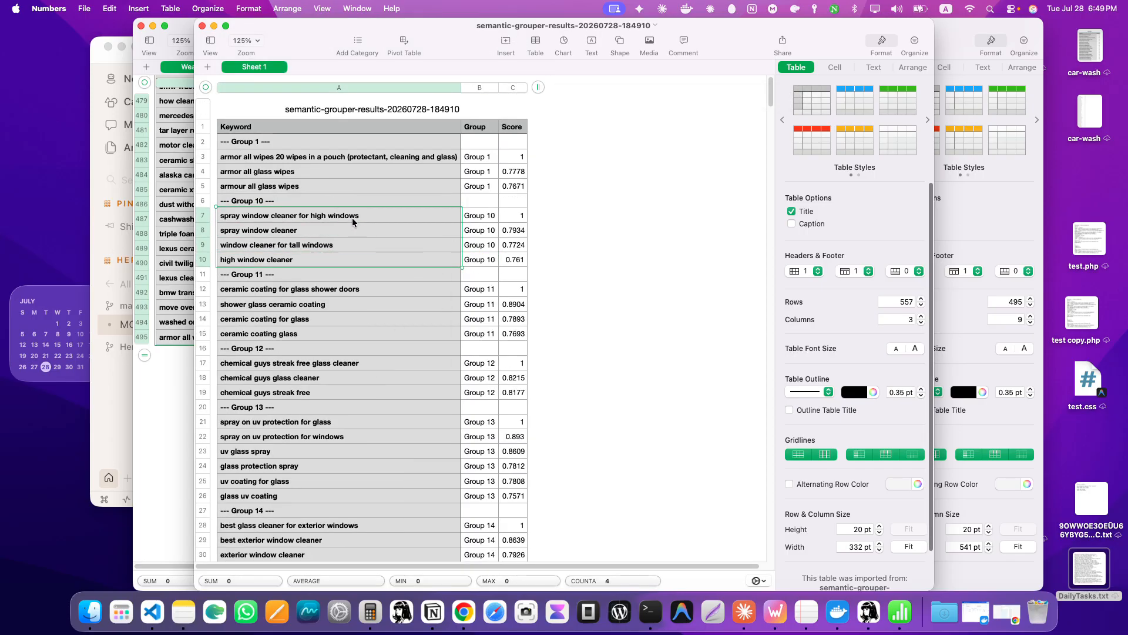
{"action": "left_click", "coordinate": [249, 204]}
{"action": "left_click", "coordinate": [260, 278]}
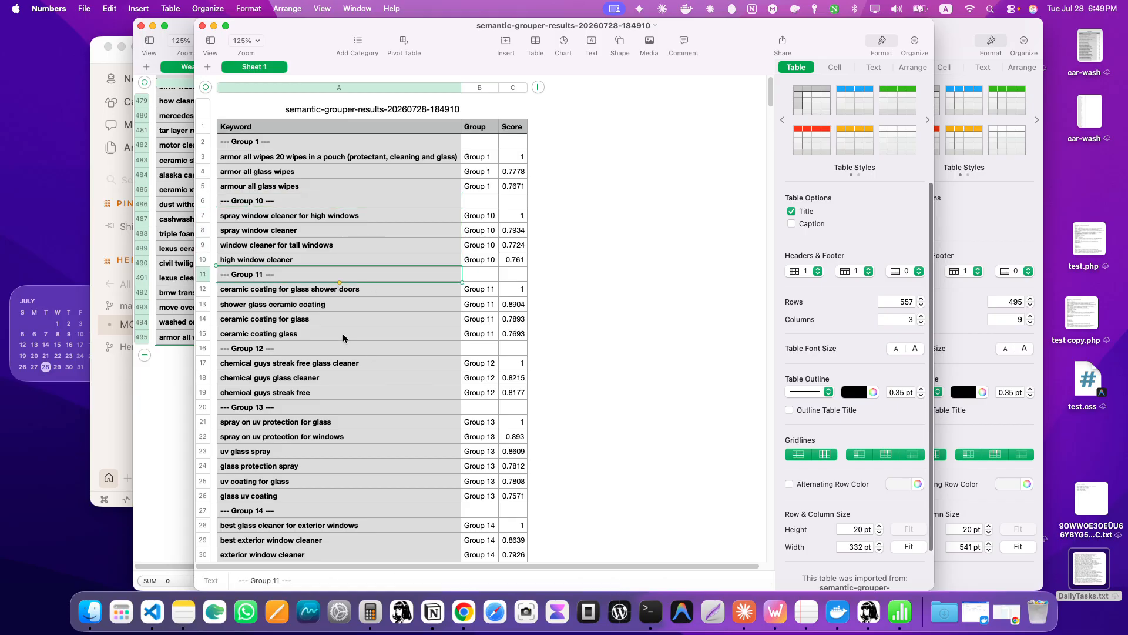
{"action": "left_click_drag", "start_coordinate": [315, 295], "coordinate": [311, 331]}
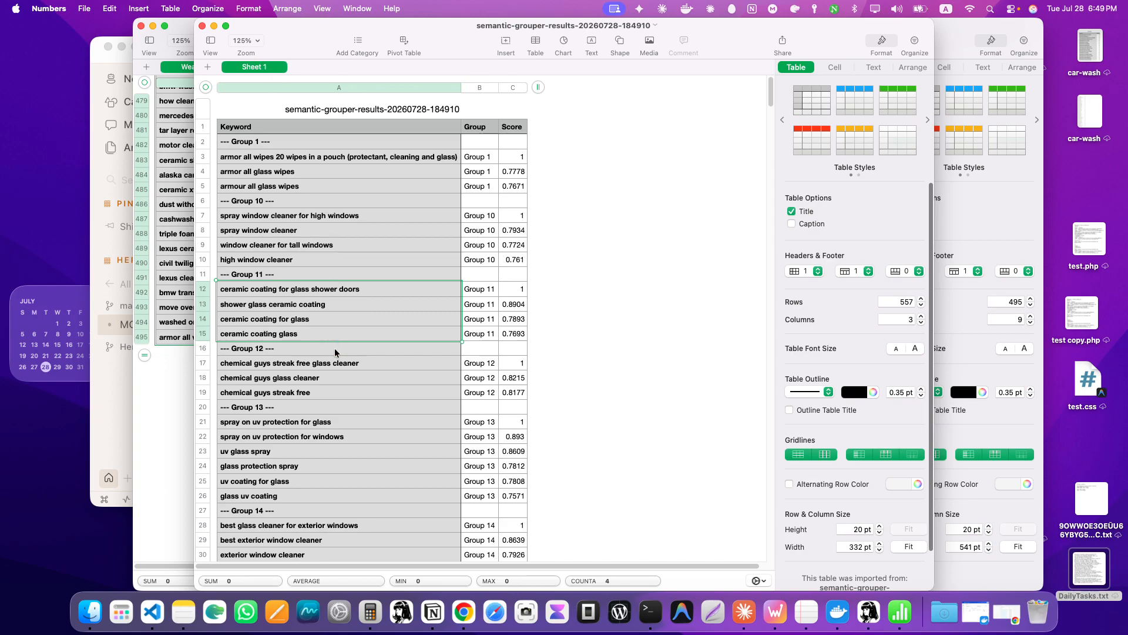
Switch to Chrome, open the plugin's SG Results page and look through the cached keyword groups.
{"action": "key", "text": "super+Tab"}
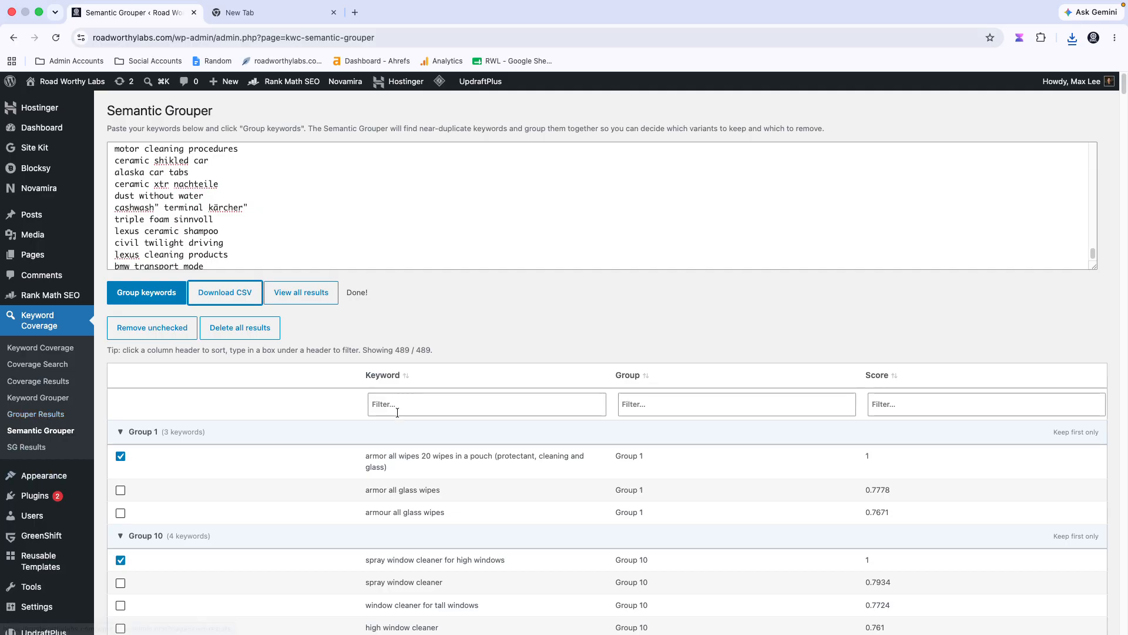
{"action": "left_click", "coordinate": [39, 446]}
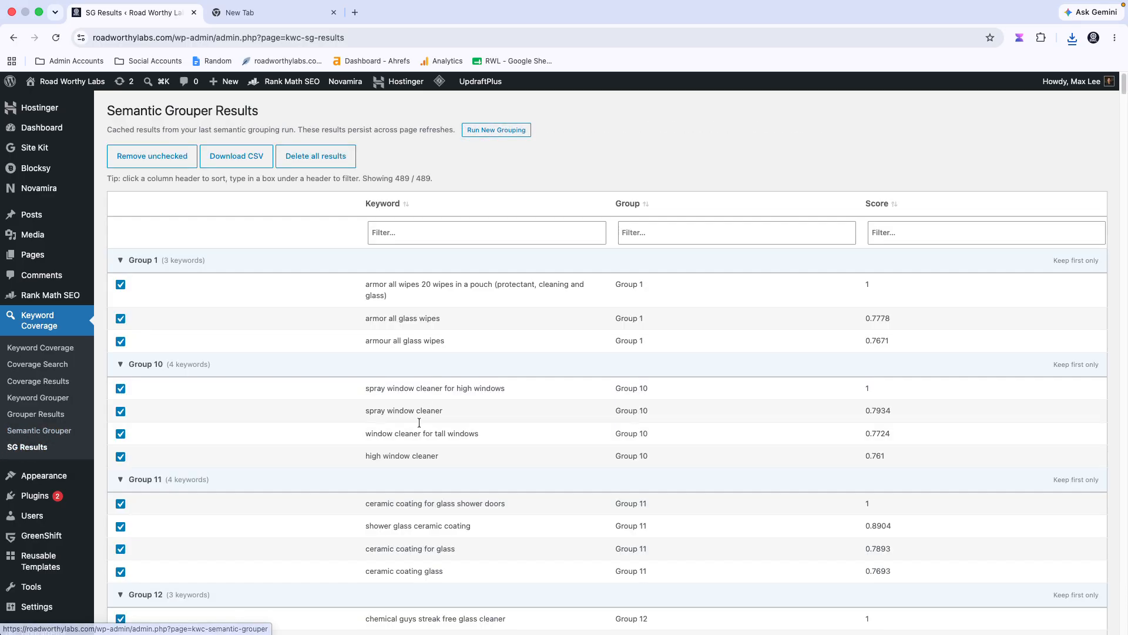
{"action": "scroll", "coordinate": [516, 358], "scroll_direction": "down", "scroll_amount": 1}
{"action": "scroll", "coordinate": [516, 358], "scroll_direction": "down", "scroll_amount": 5}
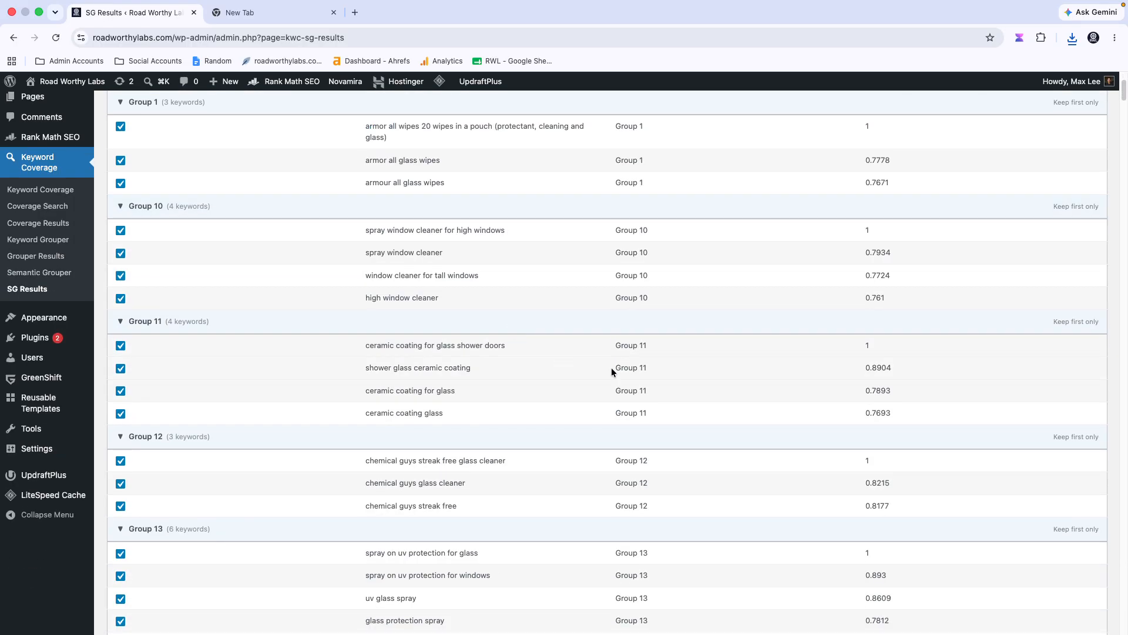
{"action": "scroll", "coordinate": [690, 391], "scroll_direction": "down", "scroll_amount": 10}
{"action": "scroll", "coordinate": [728, 413], "scroll_direction": "up", "scroll_amount": 15}
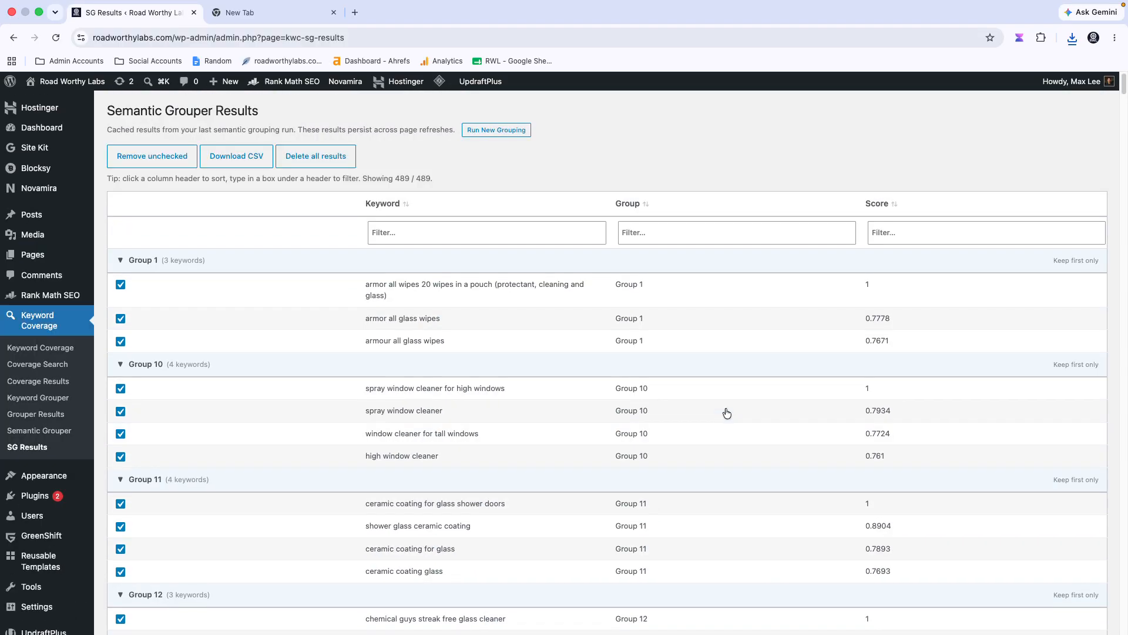
Apply "Keep first only" to Group 1 and Group 12, expanding each group to check its selection and leaving Group 12 collapsed.
{"action": "left_click", "coordinate": [1075, 264]}
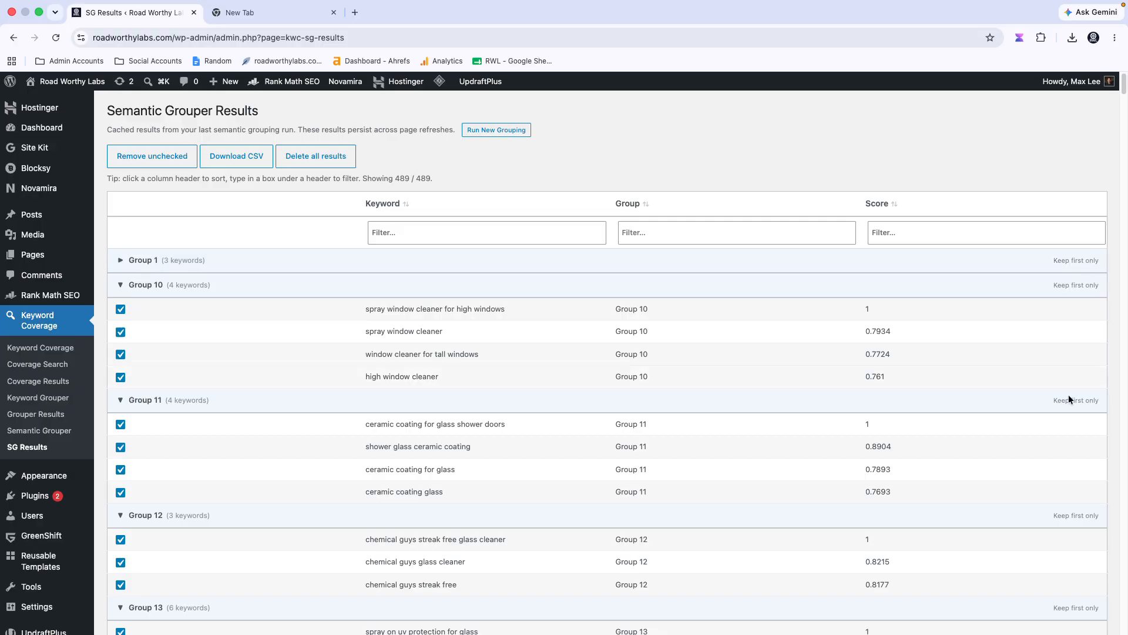
{"action": "left_click", "coordinate": [202, 264]}
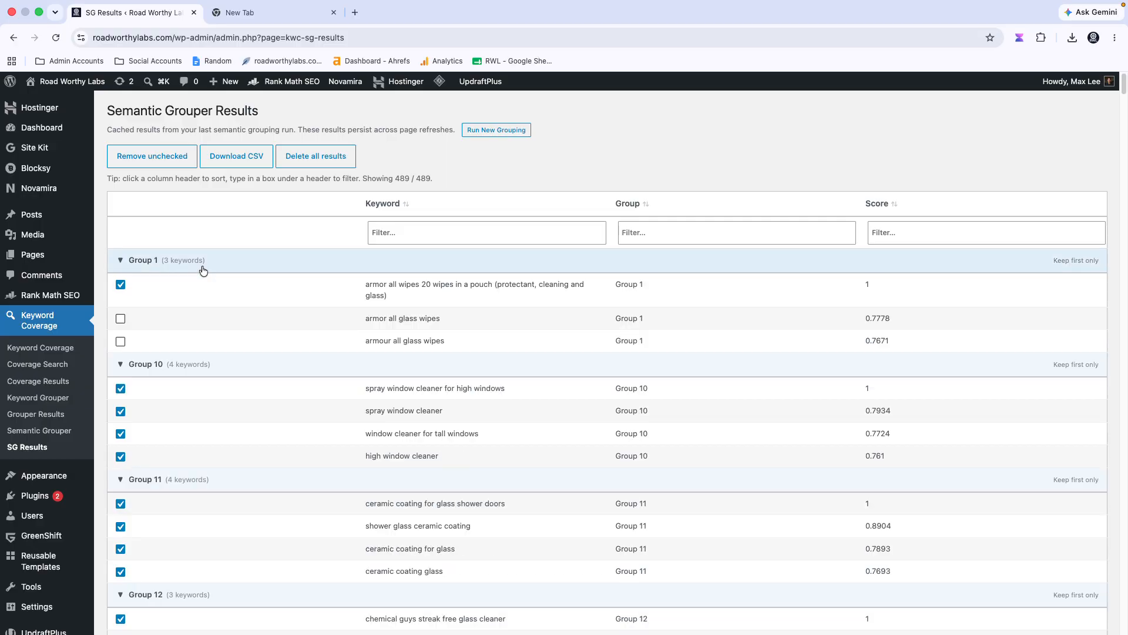
{"action": "scroll", "coordinate": [734, 442], "scroll_direction": "down", "scroll_amount": 5}
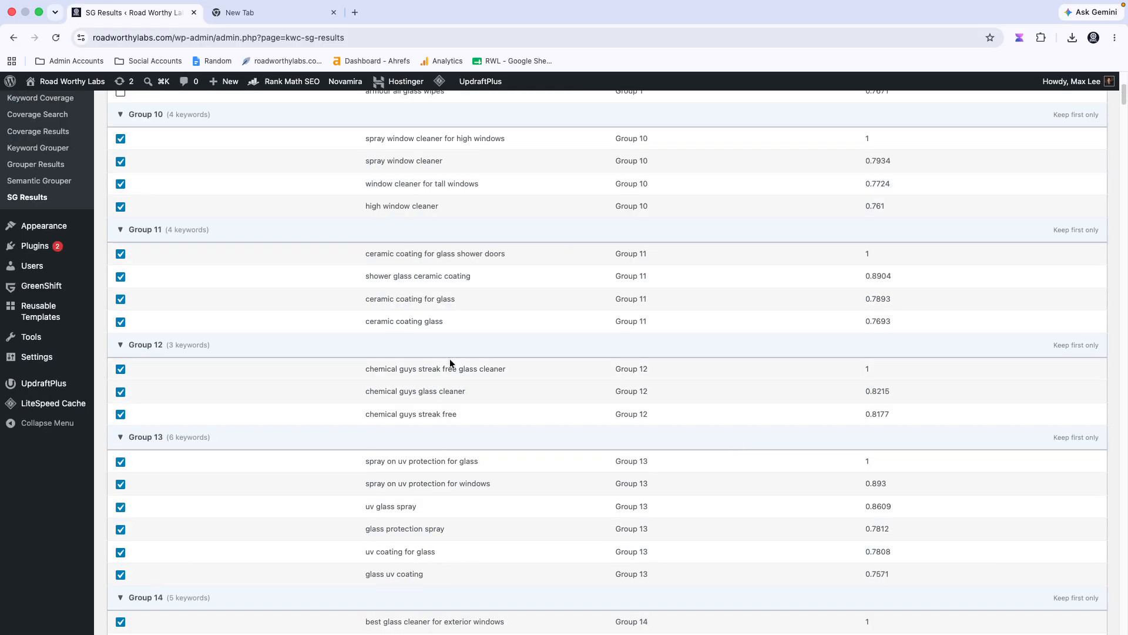
{"action": "left_click", "coordinate": [1080, 347]}
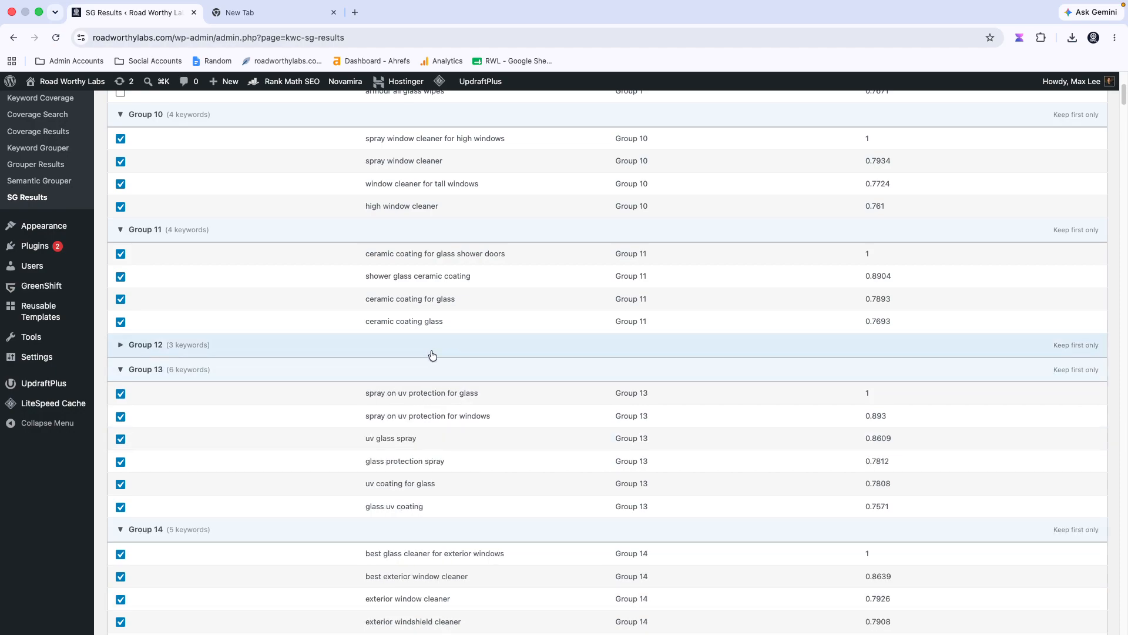
{"action": "left_click", "coordinate": [452, 351]}
{"action": "left_click", "coordinate": [222, 351]}
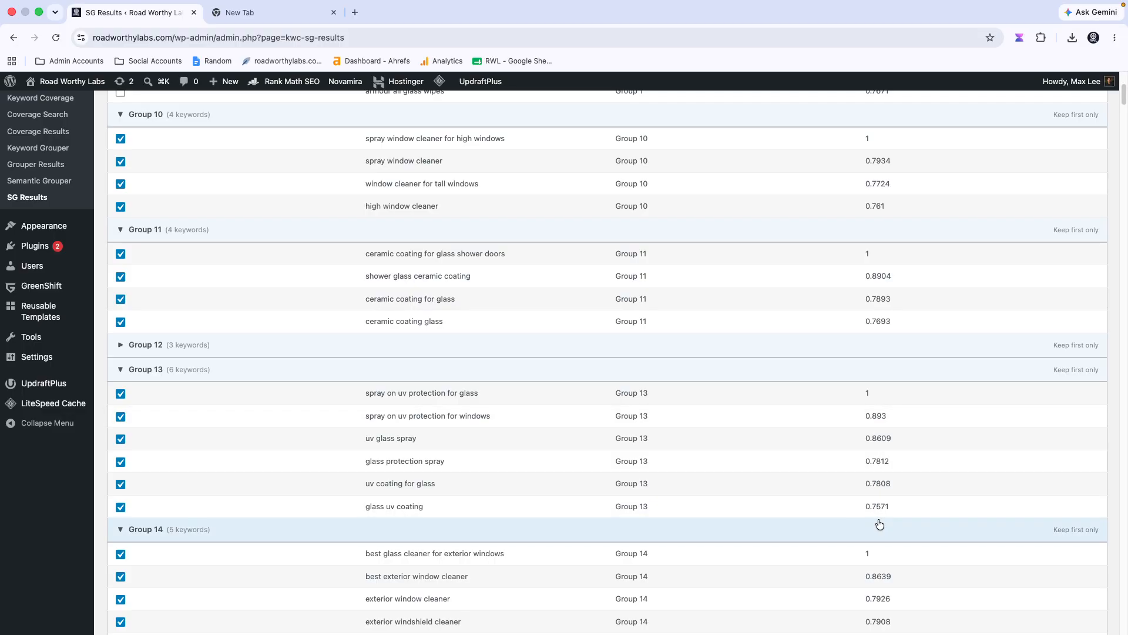
Apply "Keep first only" to Group 13 and Group 14, and expand Group 14 to check its selection.
{"action": "left_click", "coordinate": [1076, 372]}
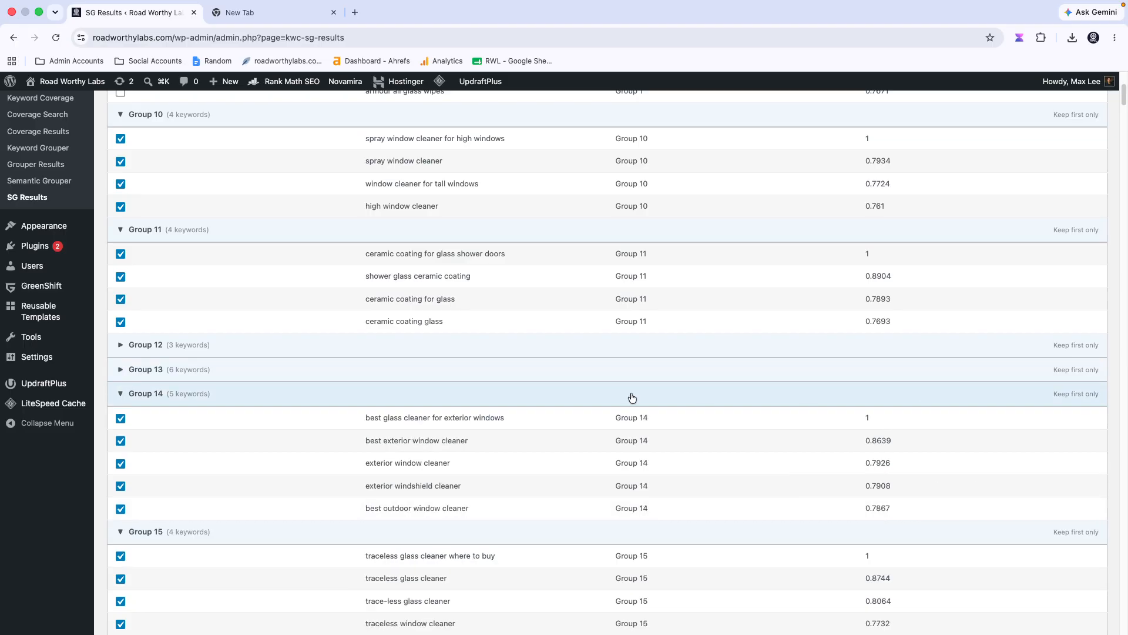
{"action": "left_click", "coordinate": [222, 392]}
{"action": "left_click", "coordinate": [256, 398]}
{"action": "left_click", "coordinate": [1073, 397]}
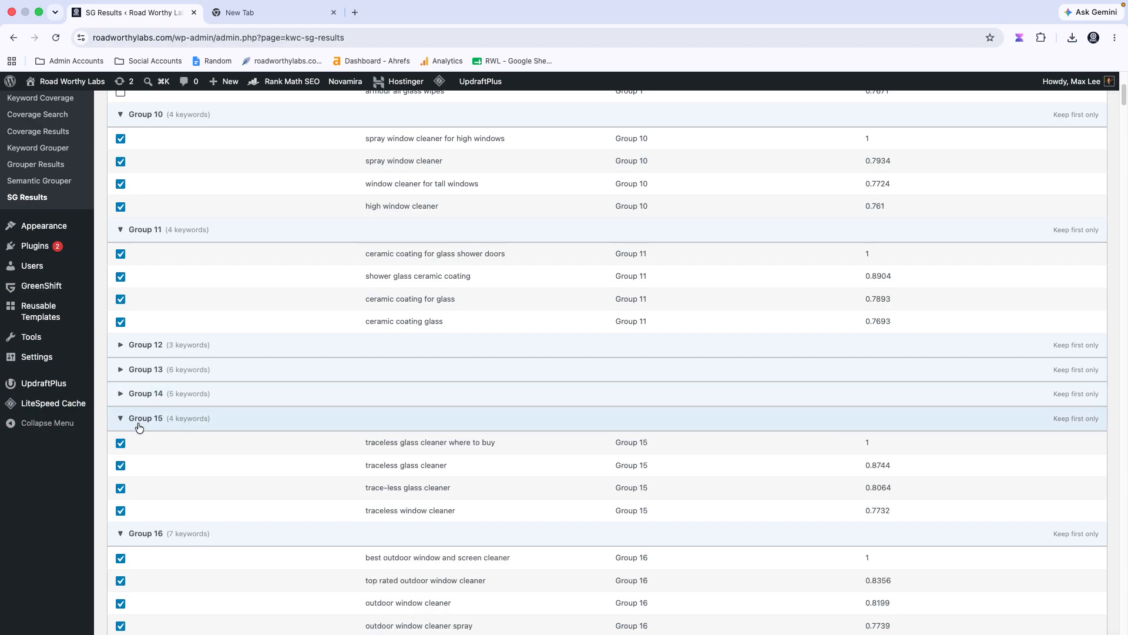
{"action": "left_click", "coordinate": [120, 394]}
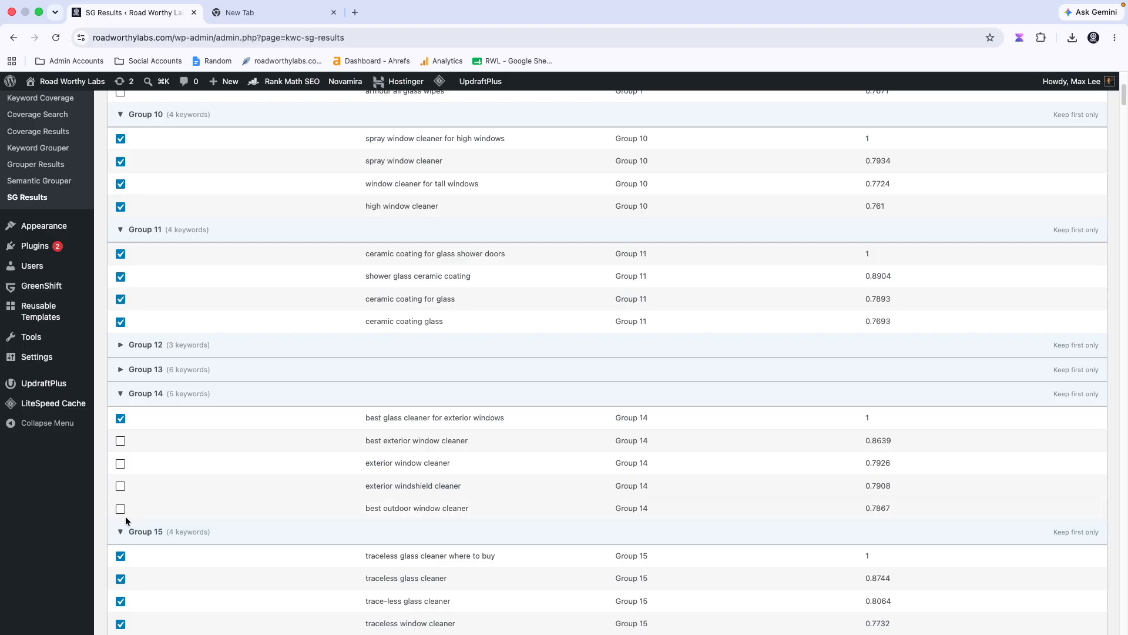
{"action": "scroll", "coordinate": [281, 482], "scroll_direction": "up", "scroll_amount": 5}
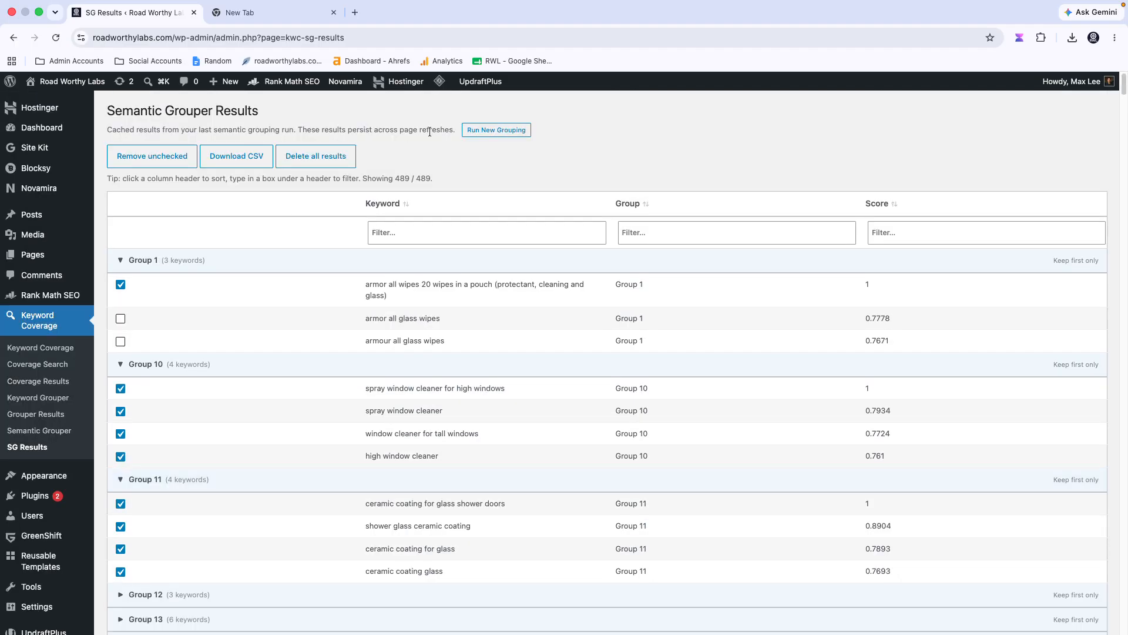